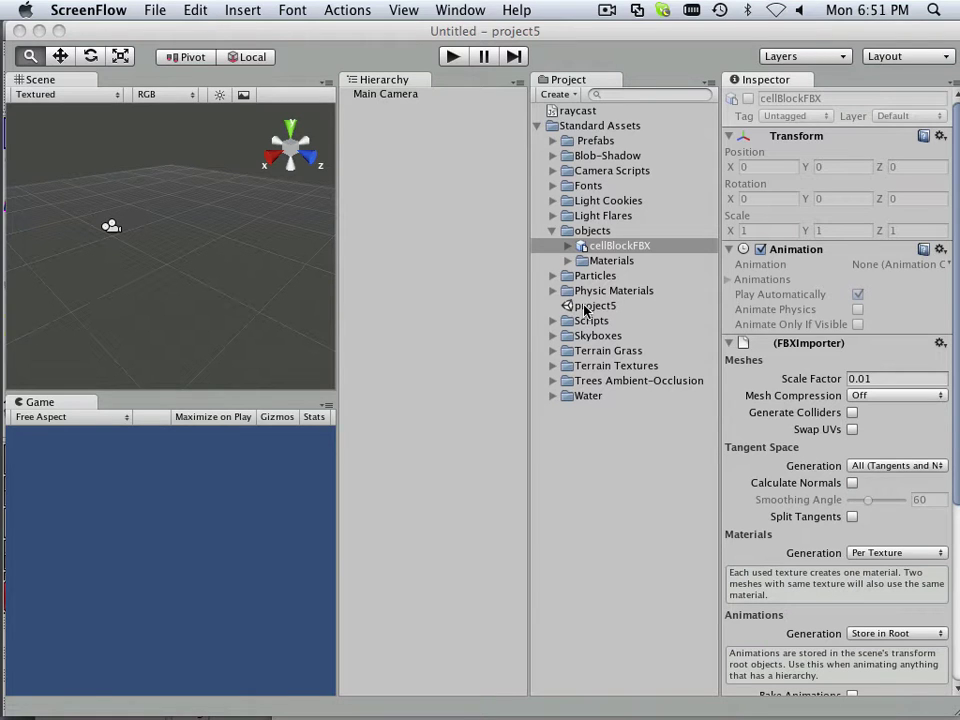
Open the project5 scene and enable Generate Colliders in the cellBlockFBX model's import settings
double_click(590, 306)
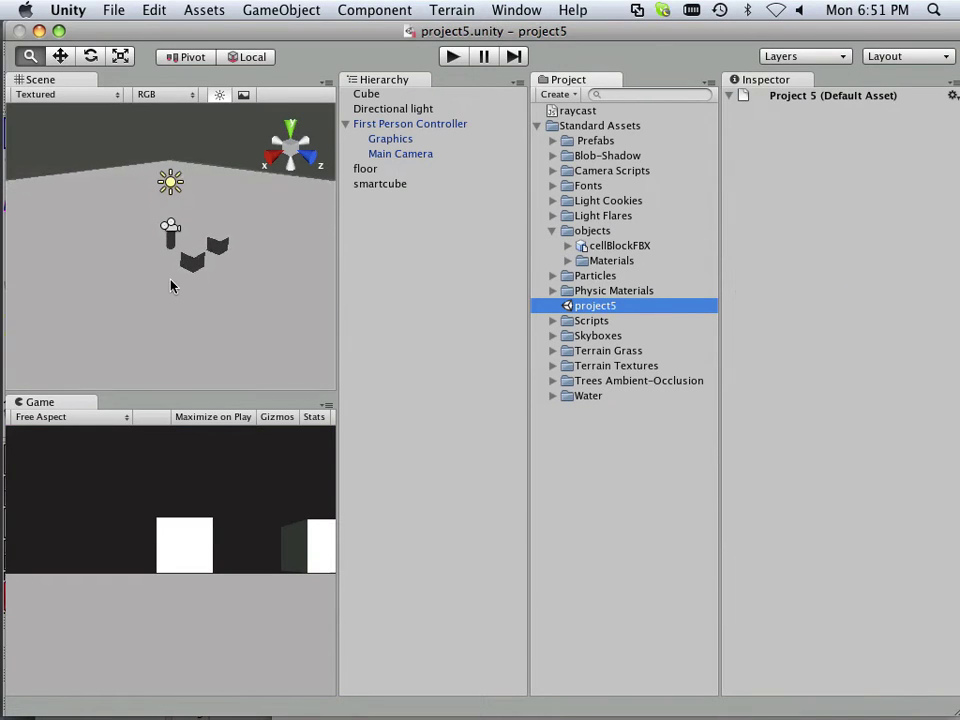
click(612, 246)
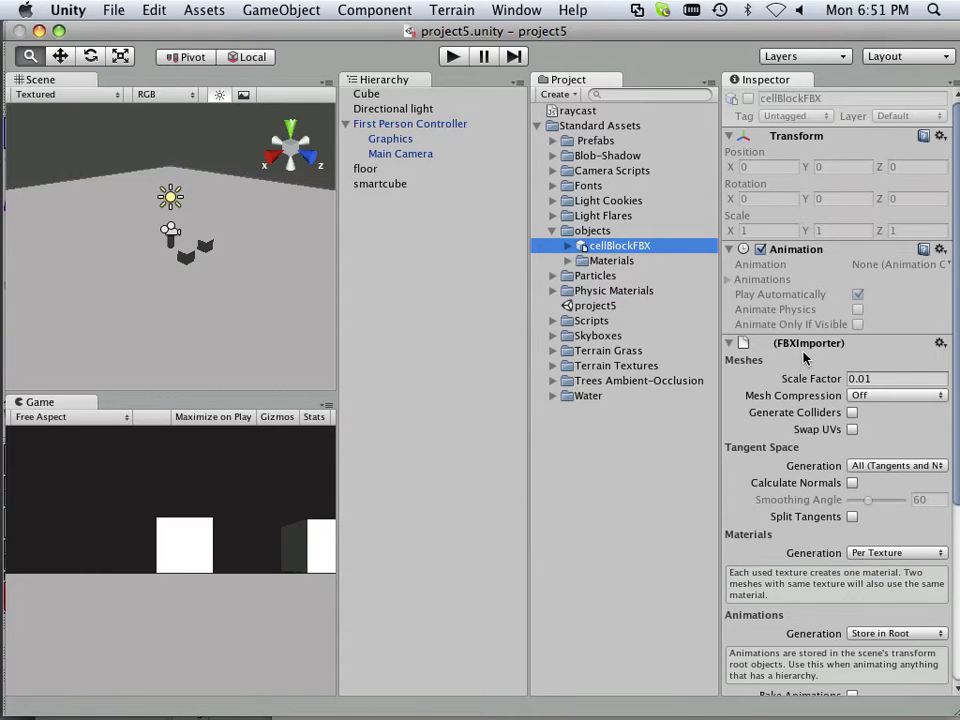
click(852, 413)
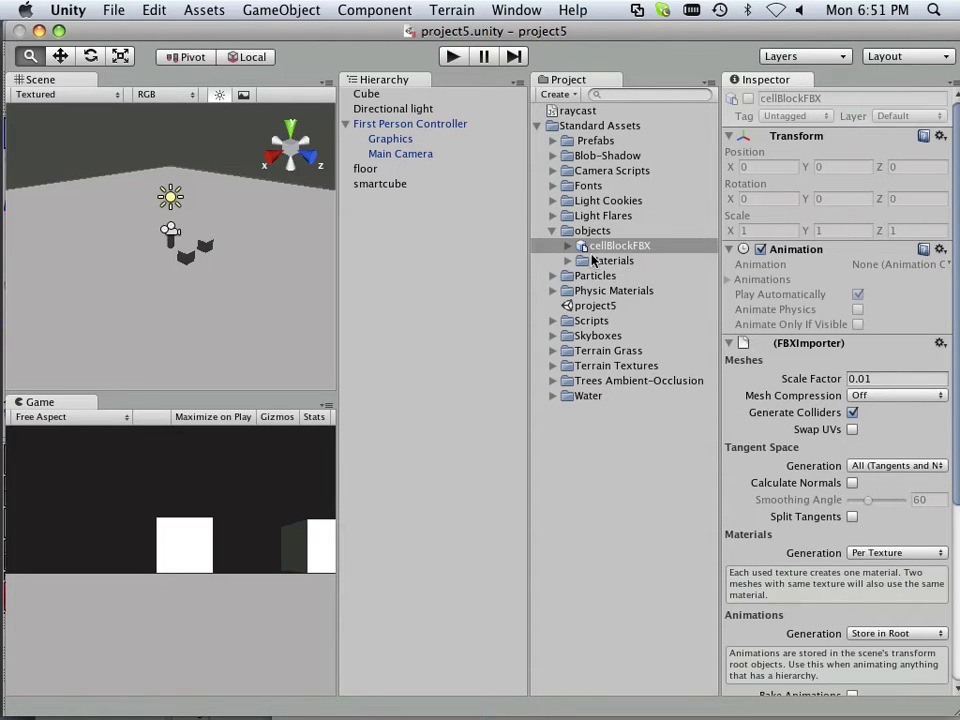
Place cellBlockFBX in the scene, applying its pending import settings, and scale it up uniformly to about 7.17
drag(590, 252, 221, 281)
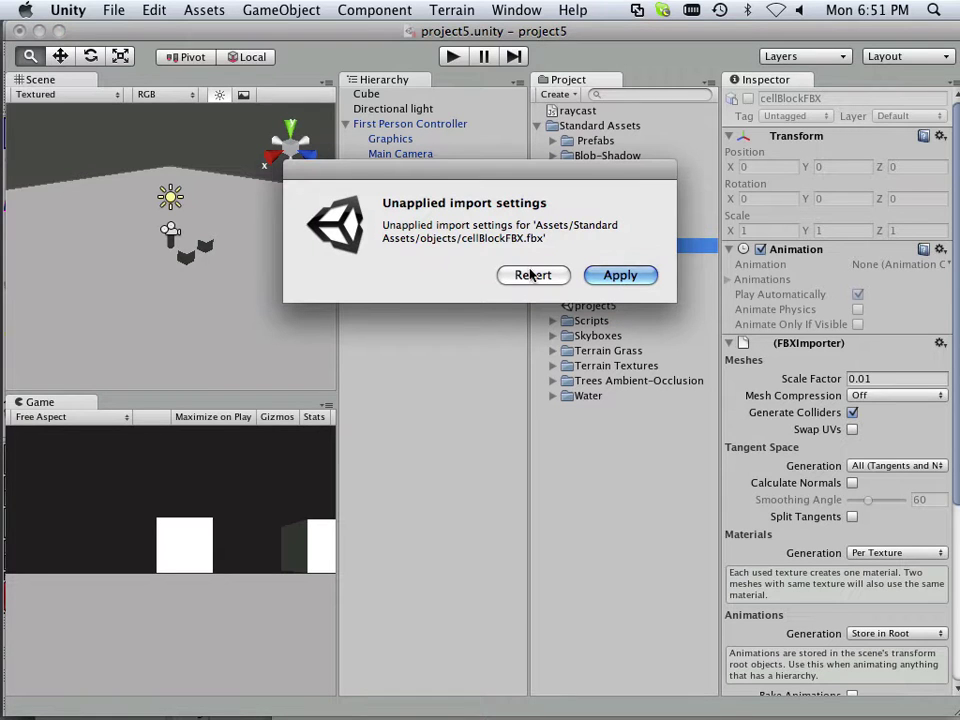
click(613, 274)
scroll(177, 257, up, 10)
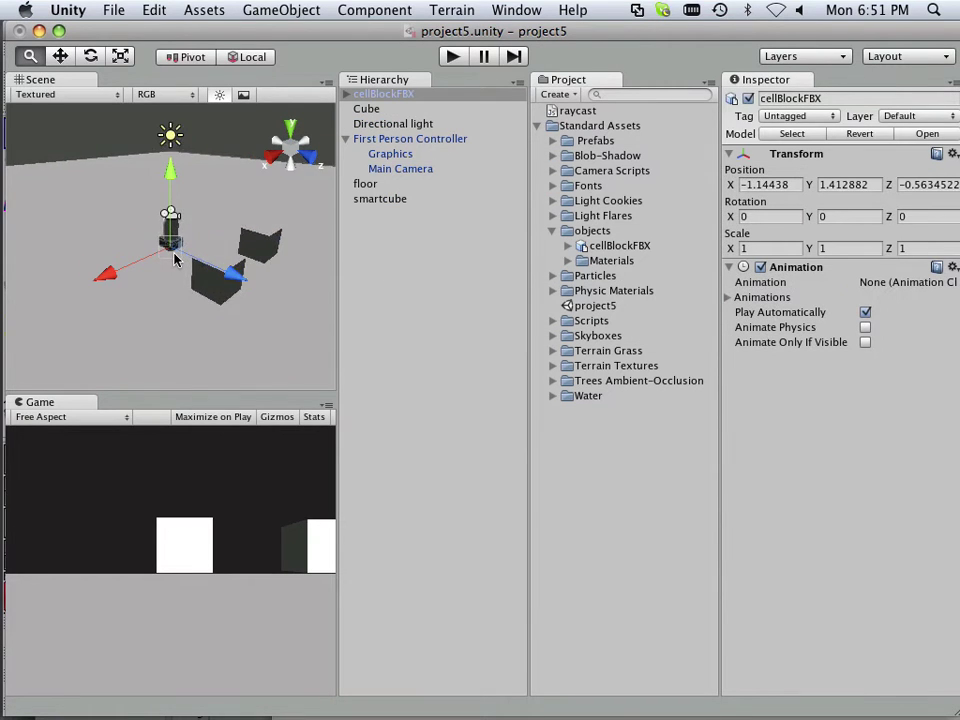
scroll(176, 256, down, 10)
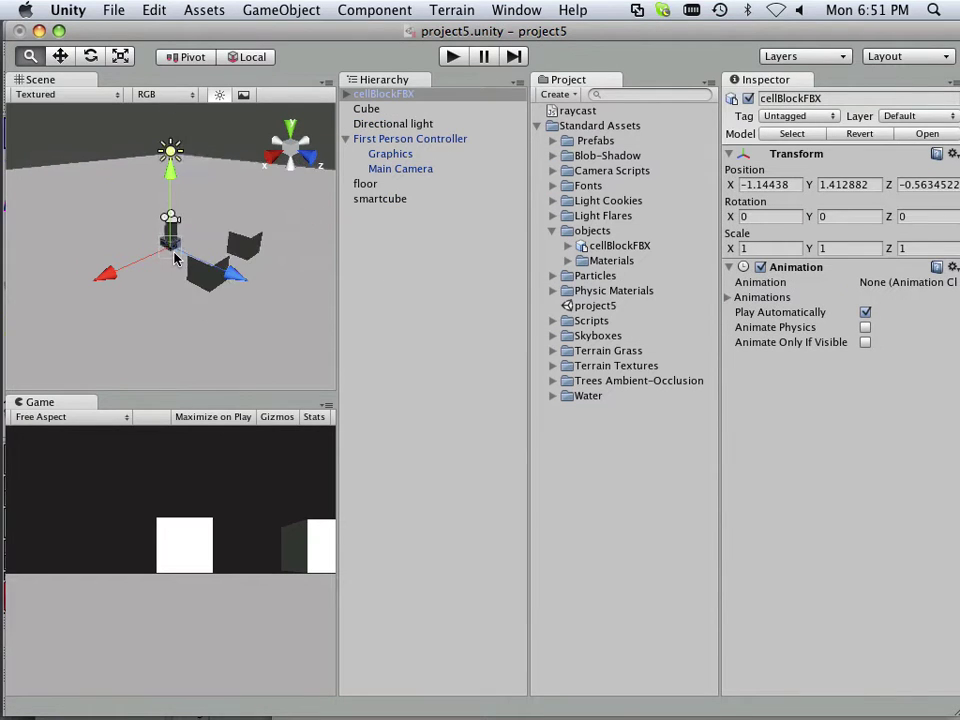
click(118, 57)
drag(173, 249, 135, 200)
Move the cell block away from the player and cubes, to about X 1.65 and Z -7.45
click(60, 56)
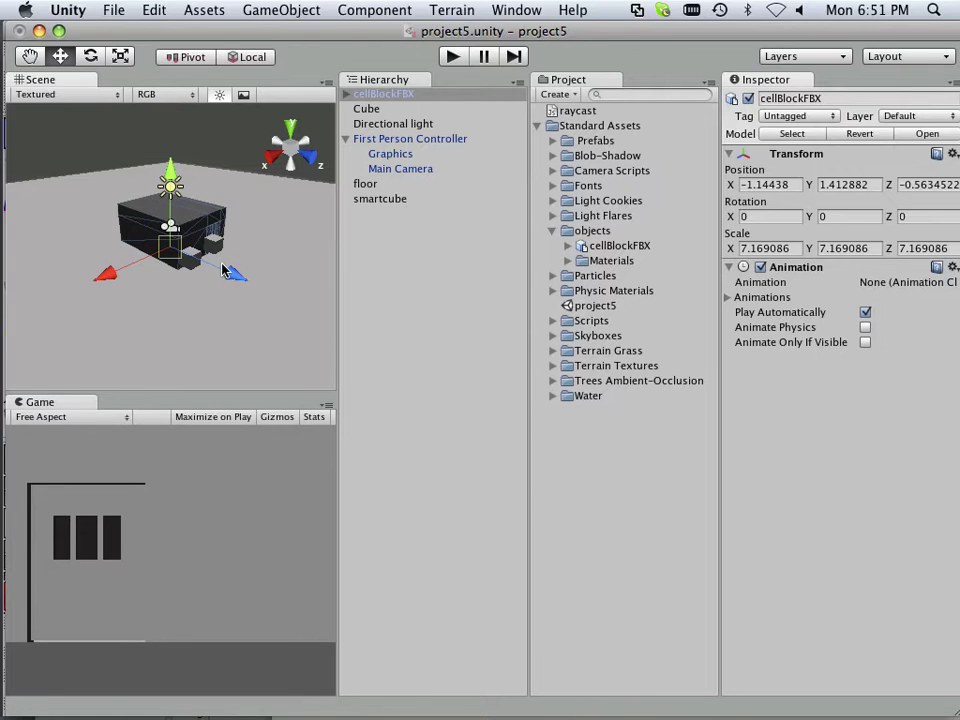
drag(113, 270, 79, 272)
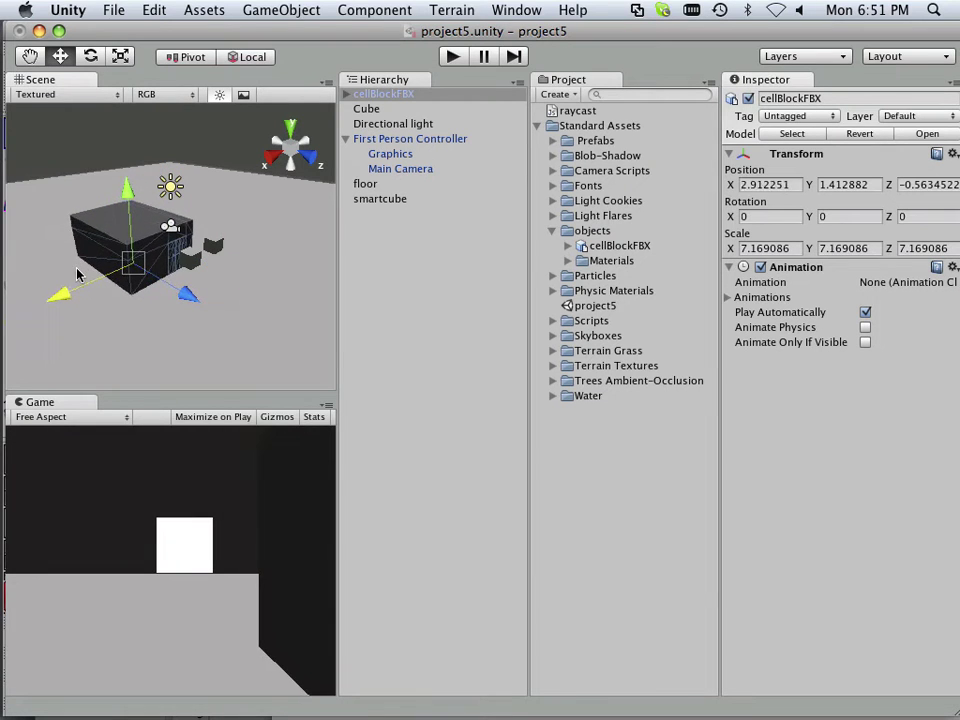
mouse_move(165, 294)
mouse_down()
mouse_move(172, 290)
mouse_move(157, 276)
mouse_move(176, 291)
mouse_up()
scroll(176, 291, up, 5)
drag(30, 285, 62, 277)
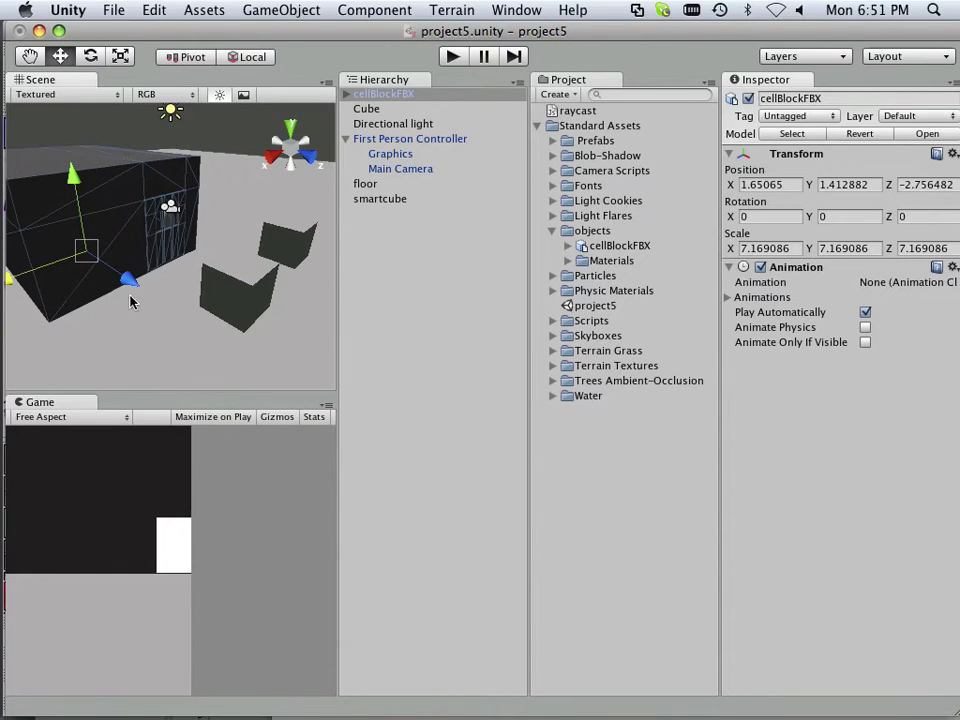
drag(130, 282, 81, 253)
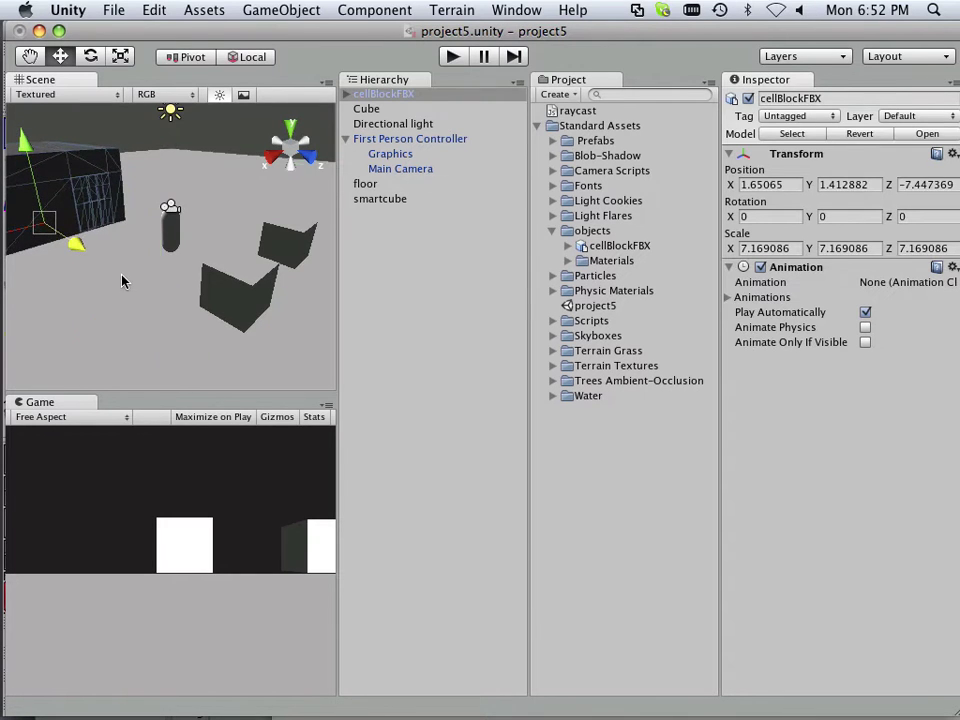
click(122, 279)
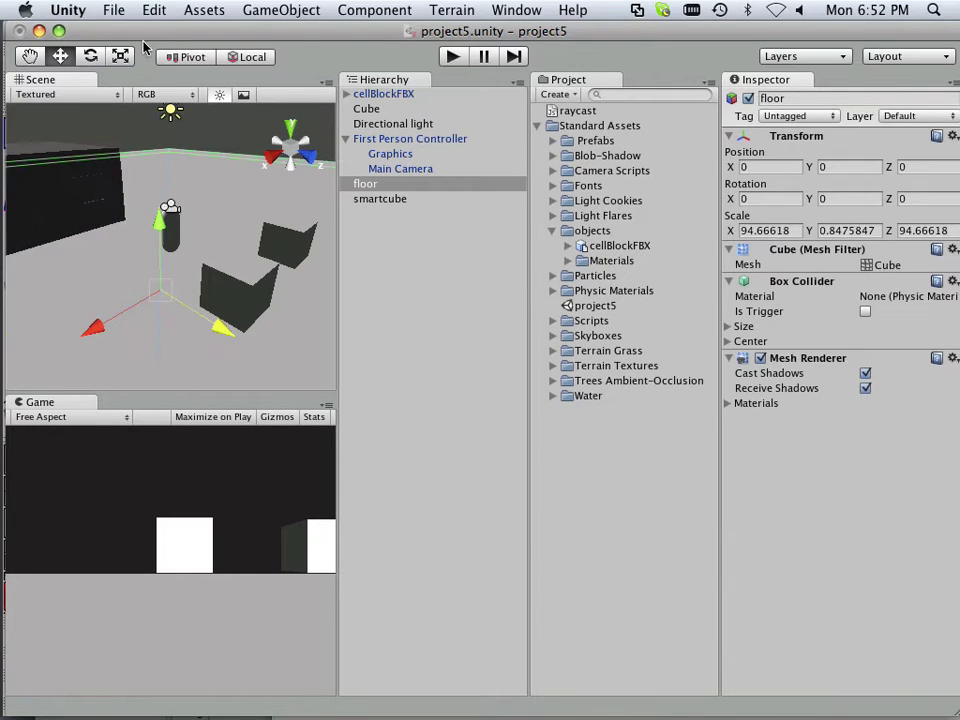
Play the scene, walk the first-person controller around beside the cell block, and stop playback
click(458, 60)
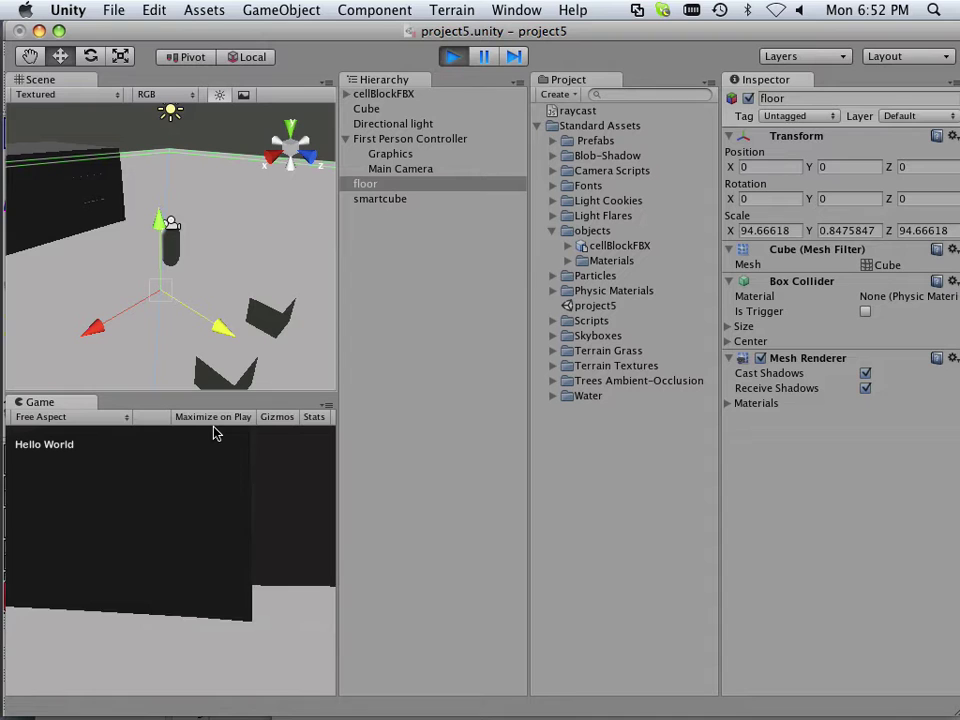
key(w)
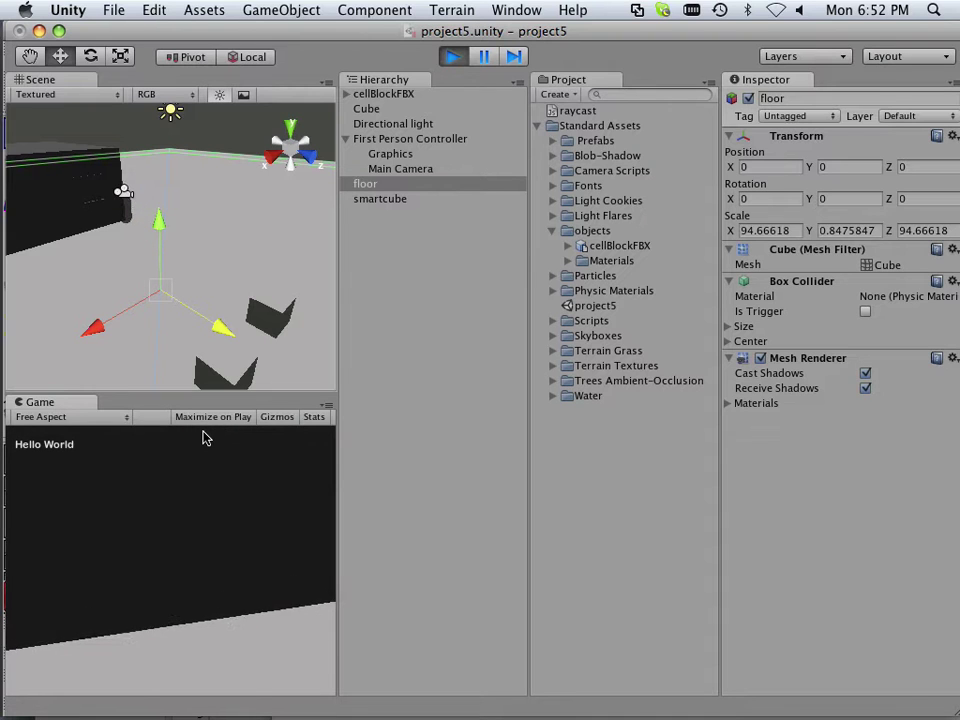
key(w)
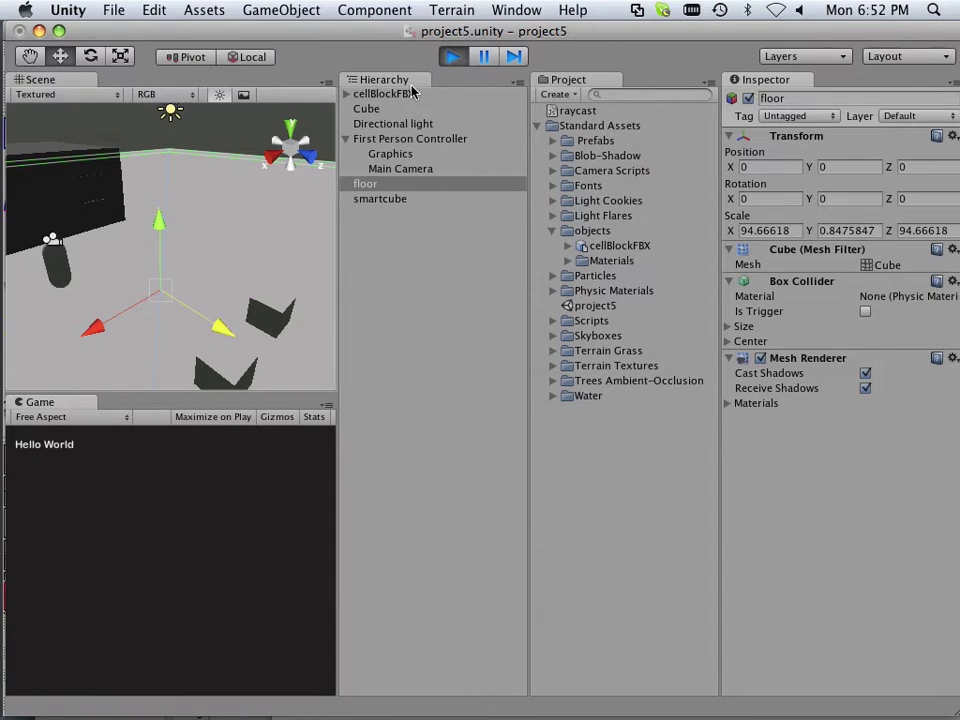
click(452, 56)
Expand cellBlockFBX in the scene hierarchy and examine the objects nested under pCube1 and pCube2
click(398, 93)
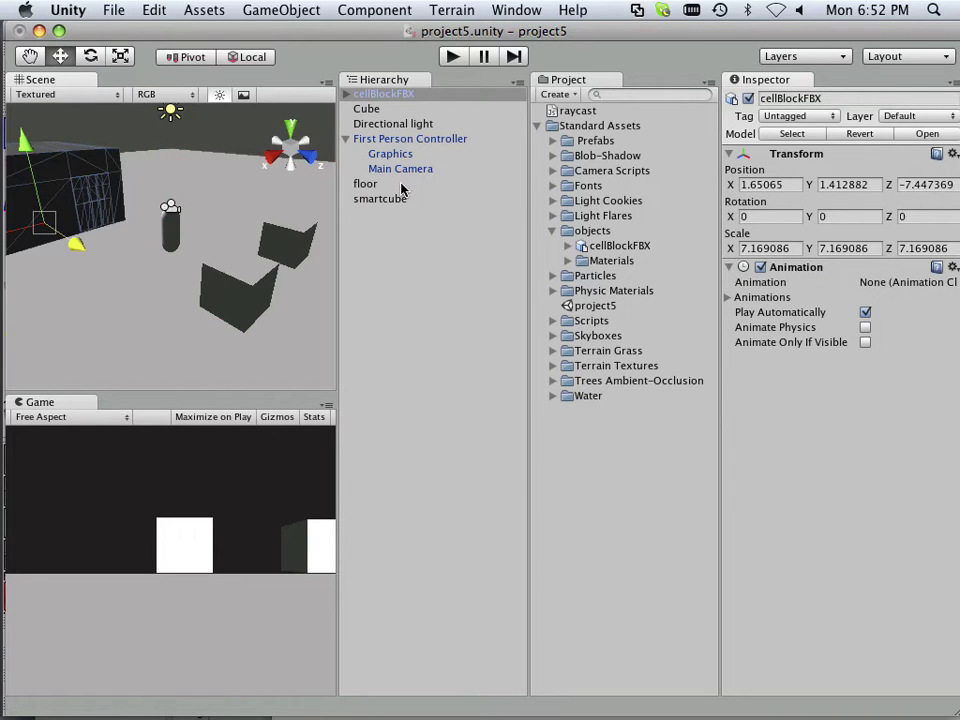
click(347, 94)
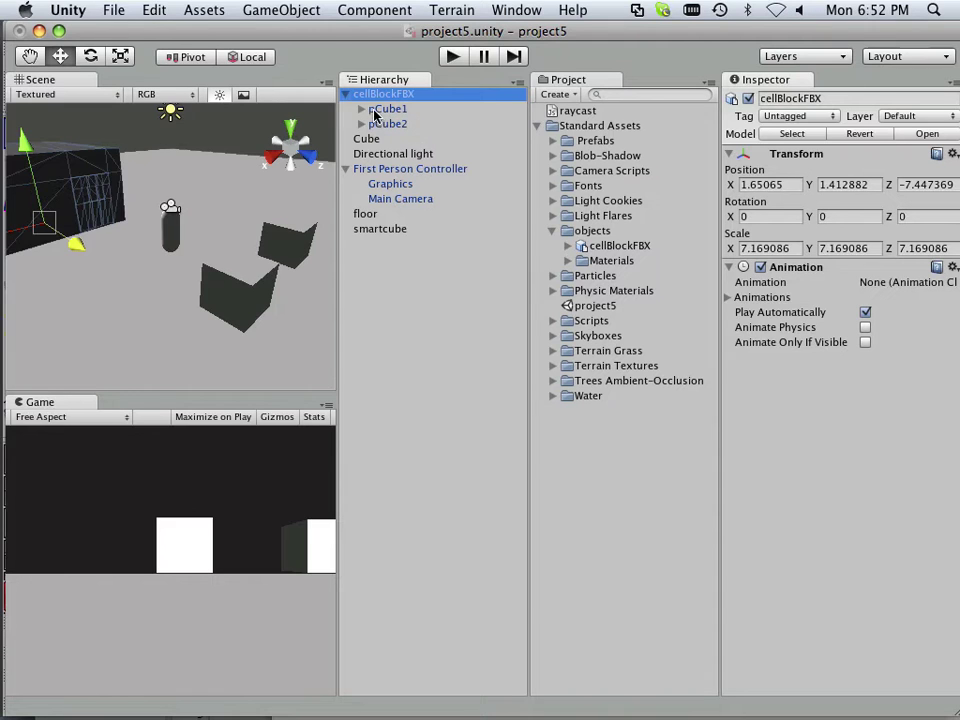
click(361, 109)
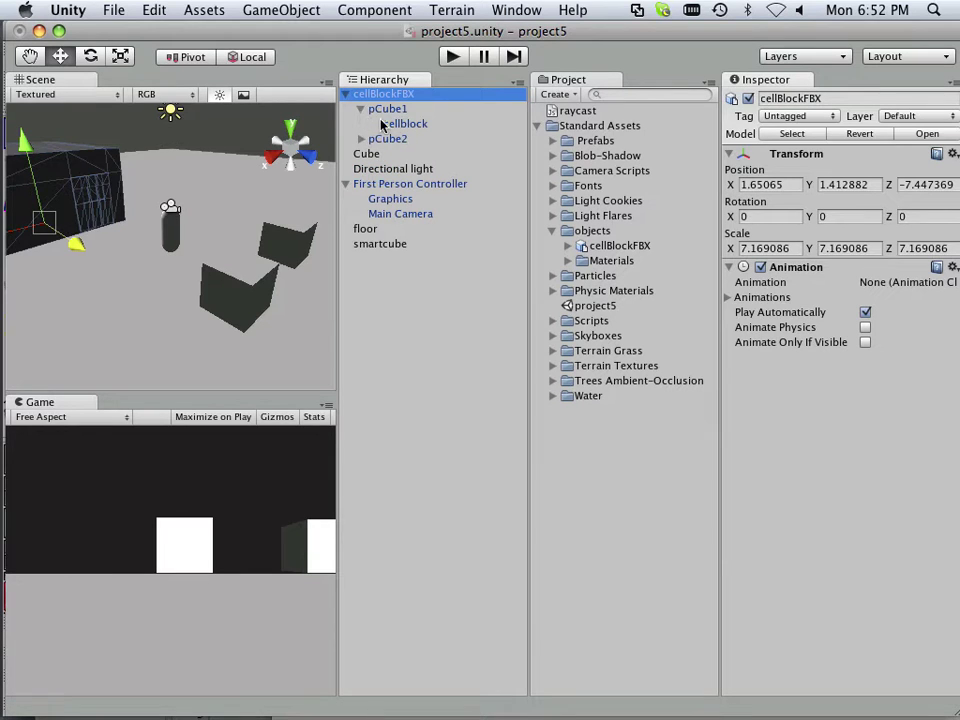
click(361, 139)
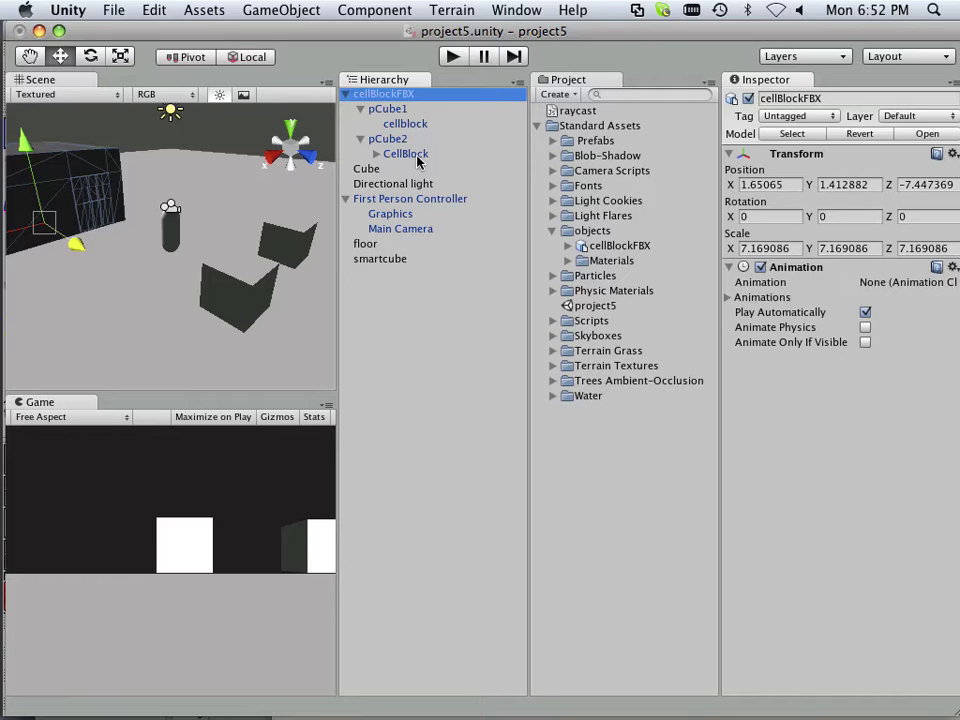
click(405, 157)
key(Up)
key(Up)
key(Up)
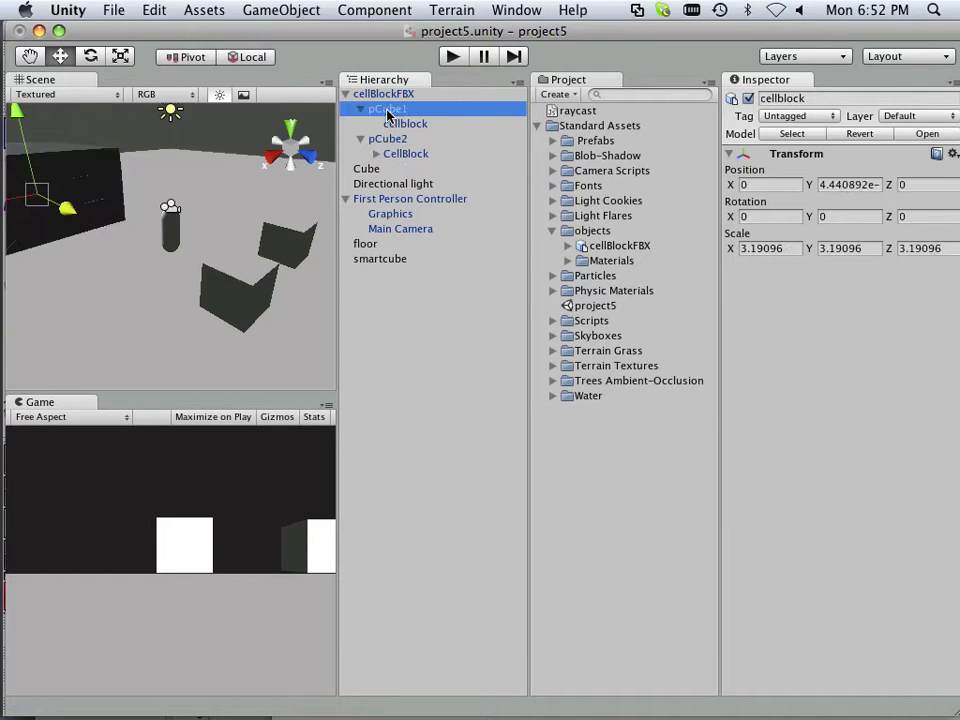
Review the cellBlockFBX asset's import settings and inspect its pCube1 and pCube2 sub-assets
click(619, 248)
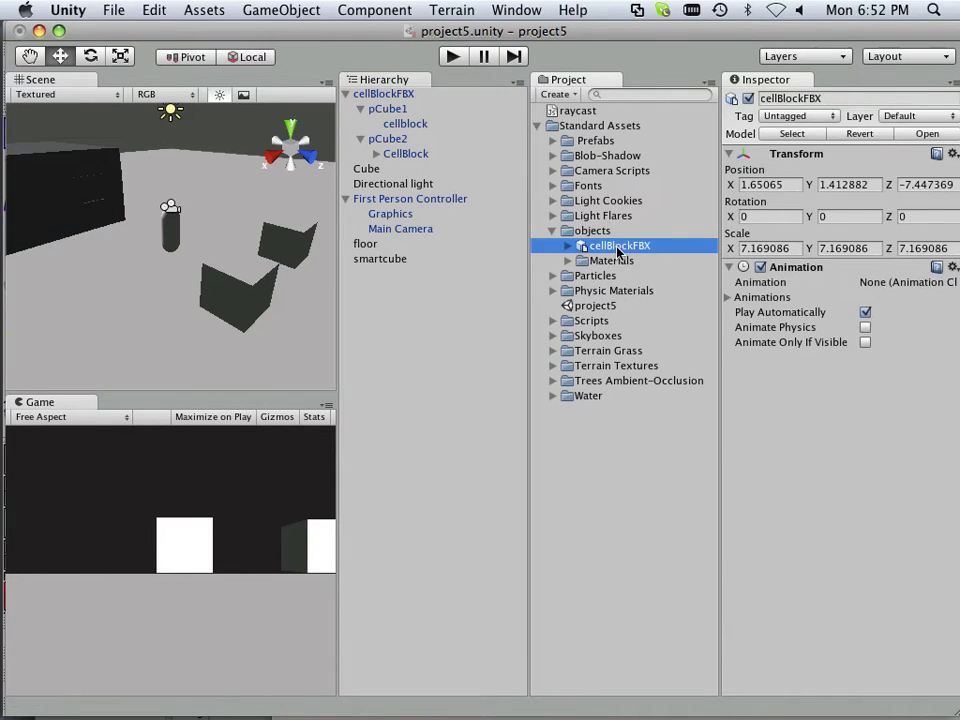
scroll(789, 357, down, 10)
scroll(789, 357, up, 10)
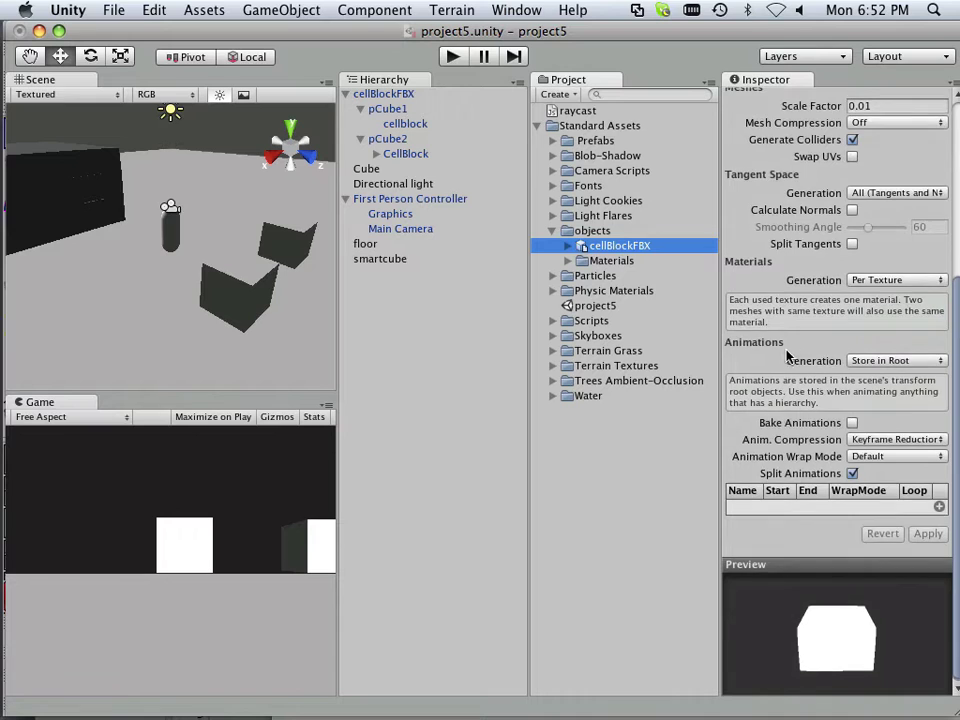
click(568, 247)
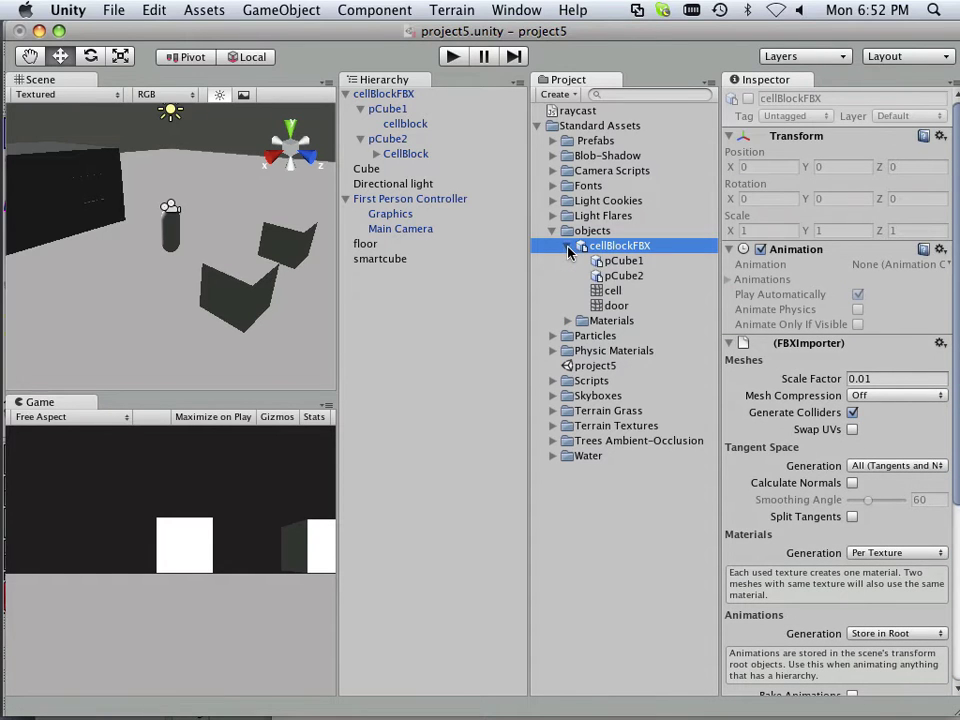
click(634, 262)
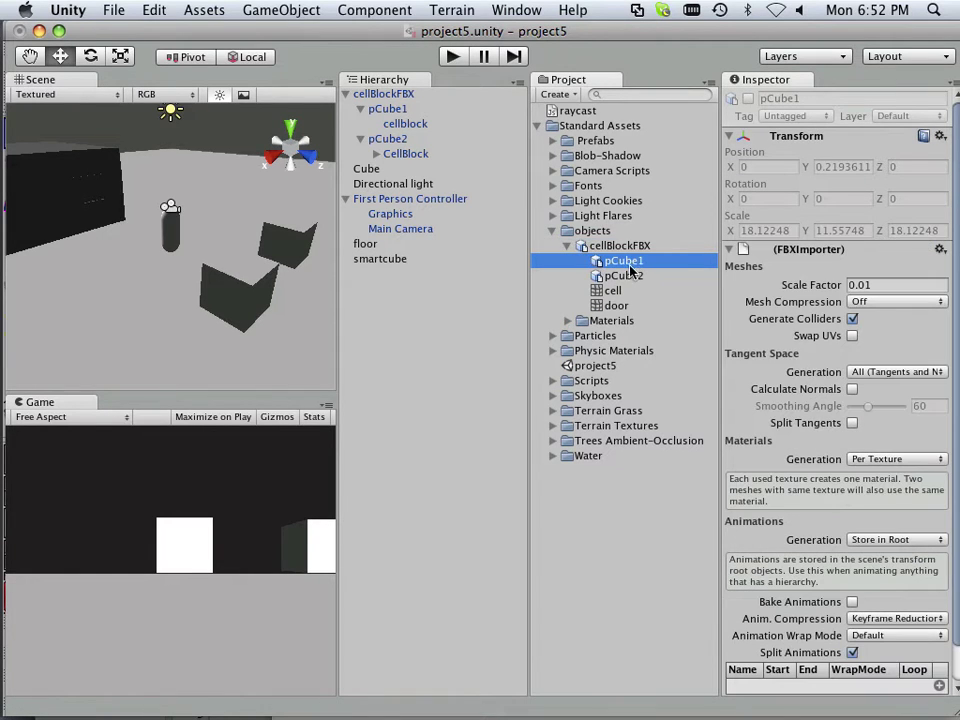
click(623, 276)
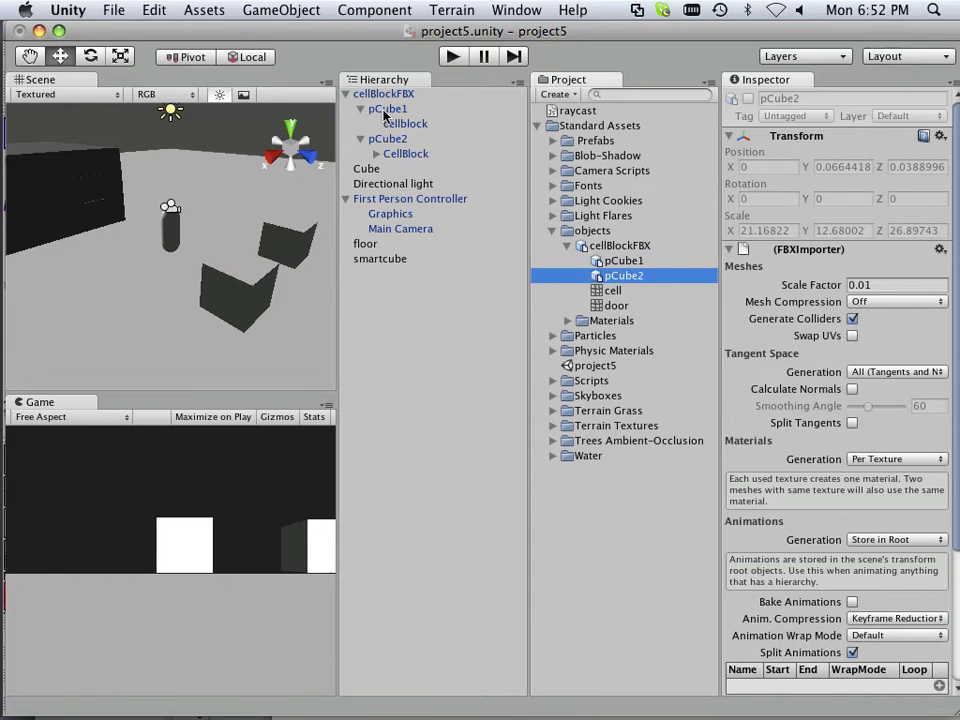
Compare the scene's pCube1 and pCube2 groups, checking the nested cellblock, cell and door objects
click(385, 109)
click(403, 124)
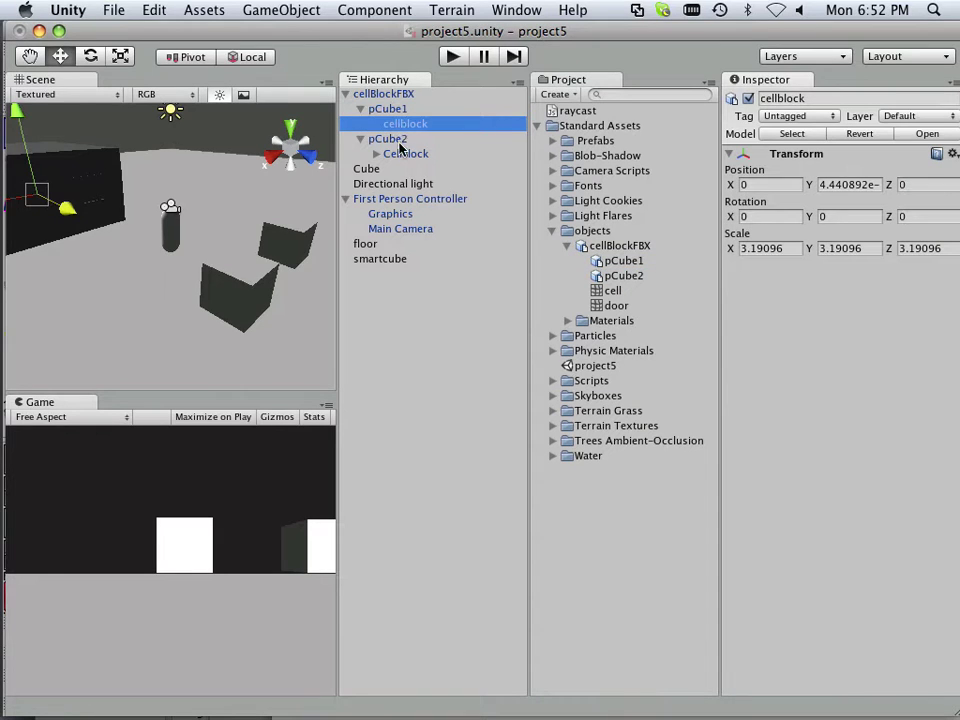
key(Down)
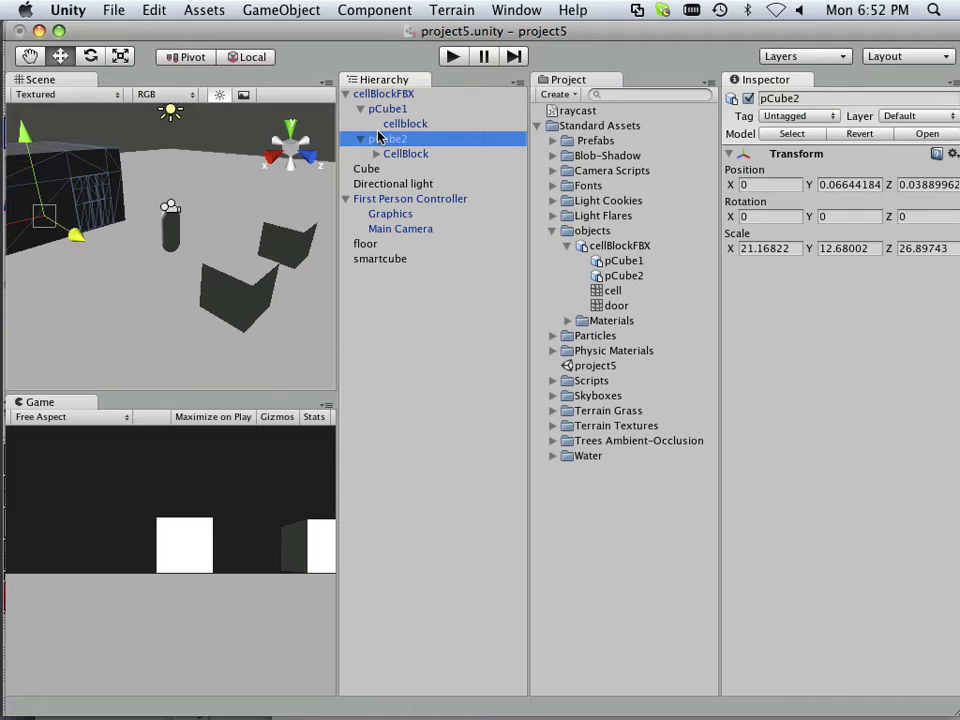
click(377, 155)
click(404, 169)
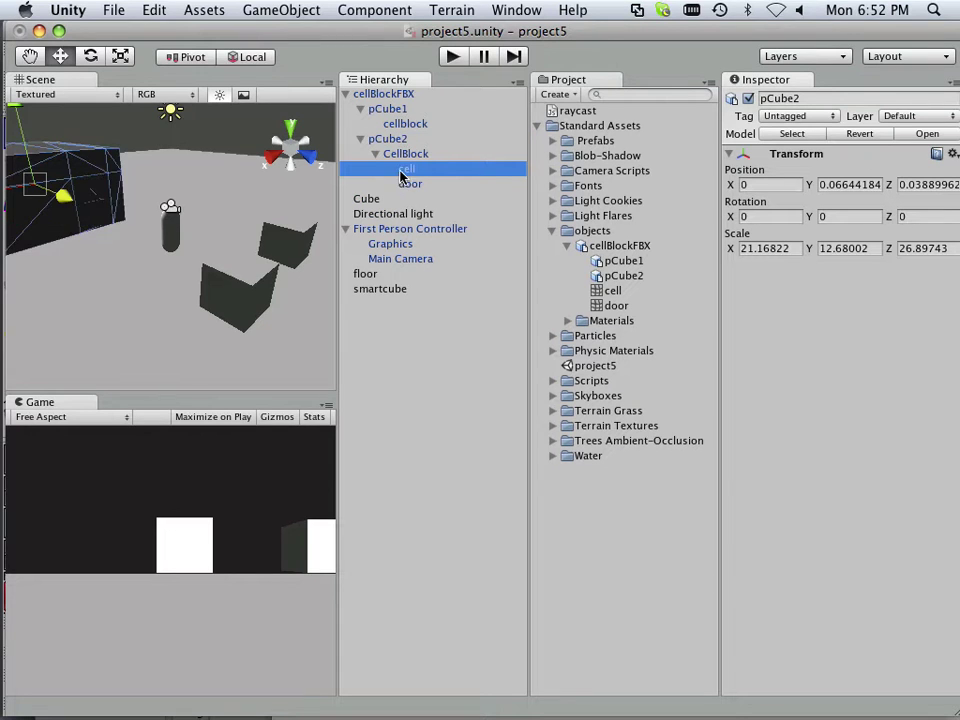
click(408, 183)
click(389, 110)
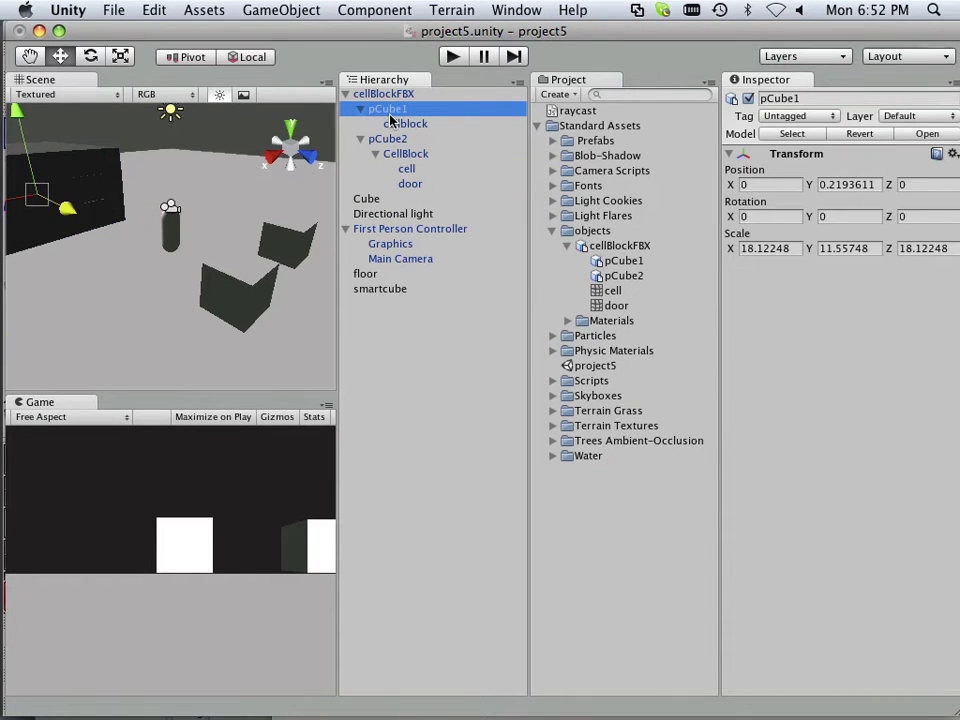
right_click(381, 117)
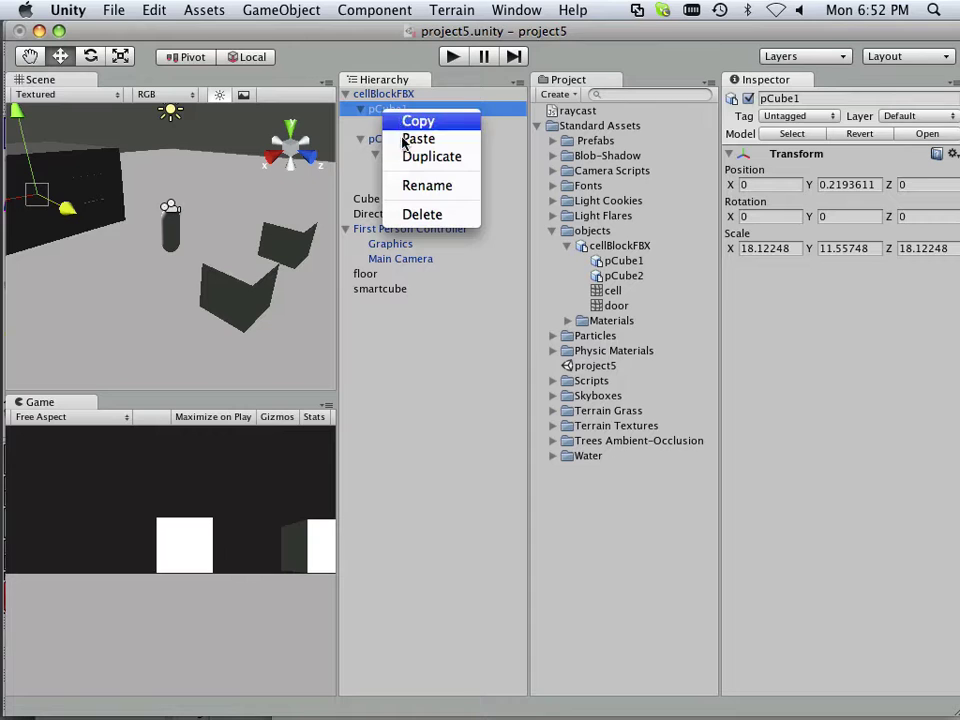
click(411, 216)
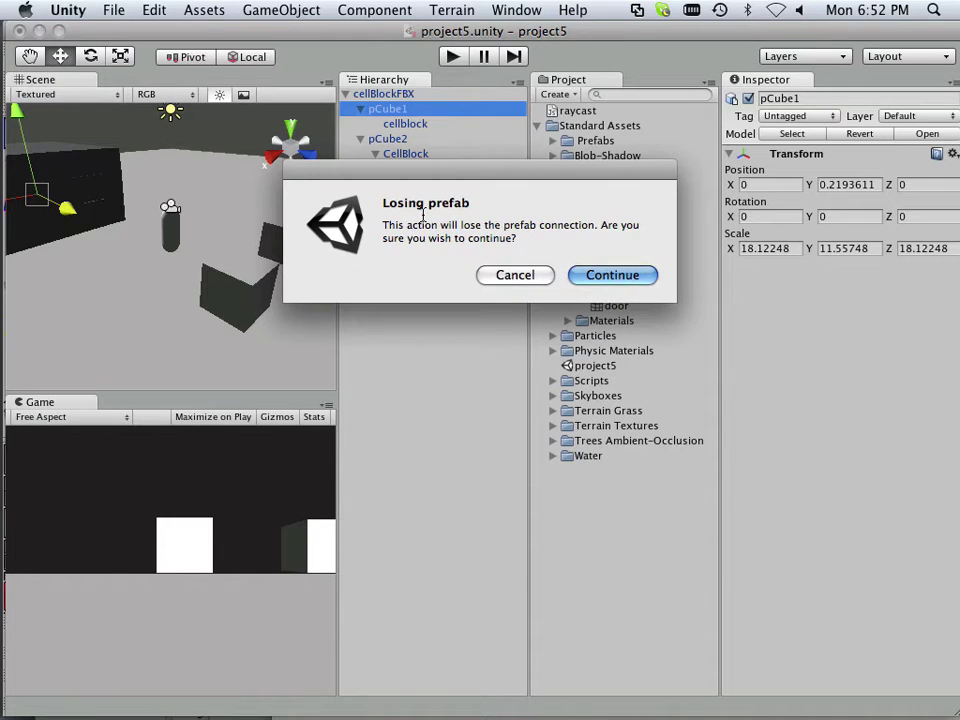
click(509, 274)
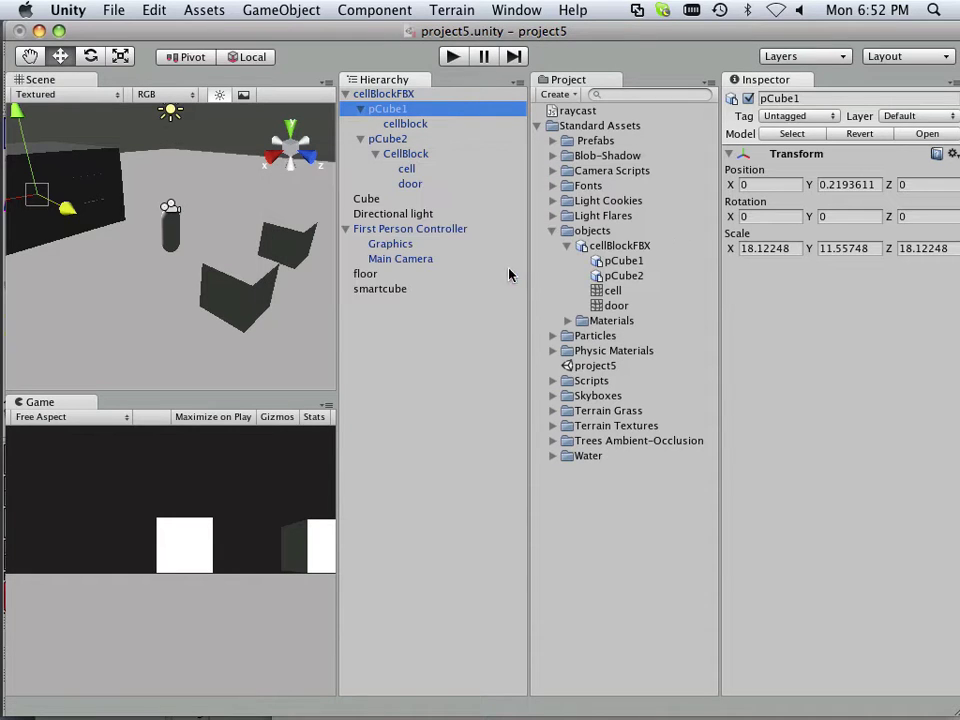
Delete pCube1 from the cellBlockFBX object in the scene, accepting the loss of the prefab connection
right_click(393, 108)
click(413, 210)
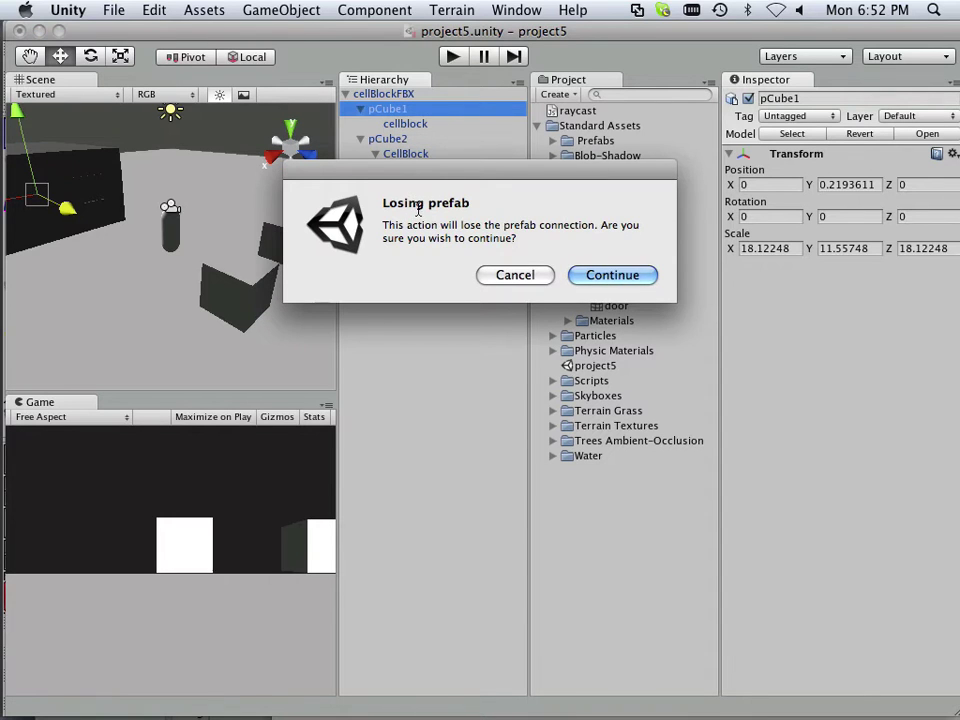
click(581, 274)
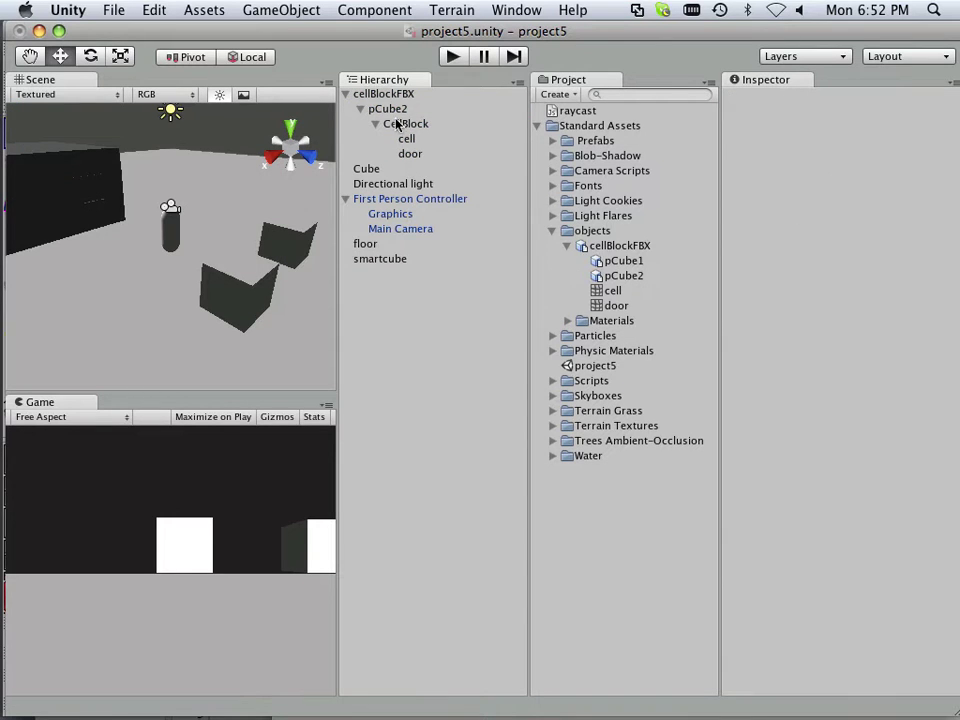
Inspect the remaining pCube2 group, its CellBlock child, and the cell and door meshes
click(390, 109)
click(408, 125)
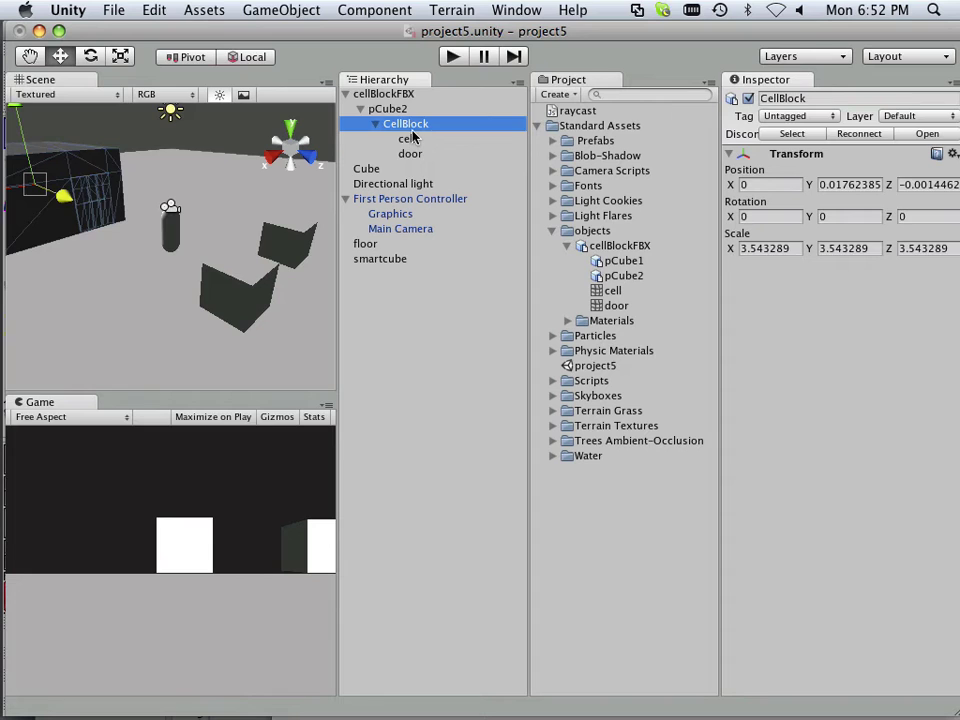
click(410, 140)
click(410, 155)
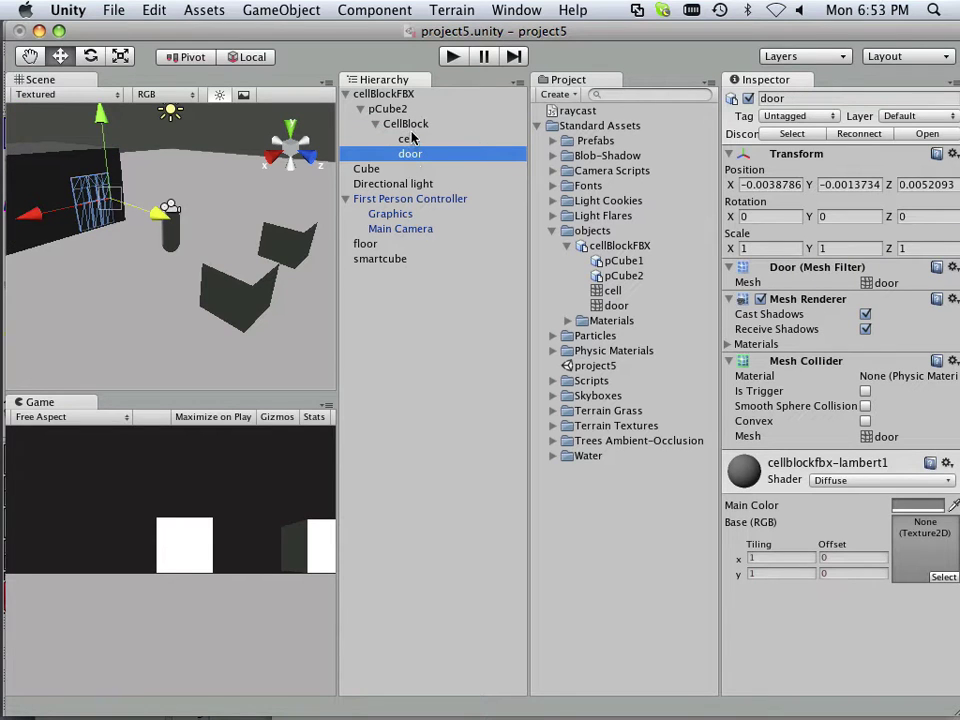
Test the scene in play mode by walking the first-person controller up to the cell block, and stop the playback
click(408, 139)
click(405, 124)
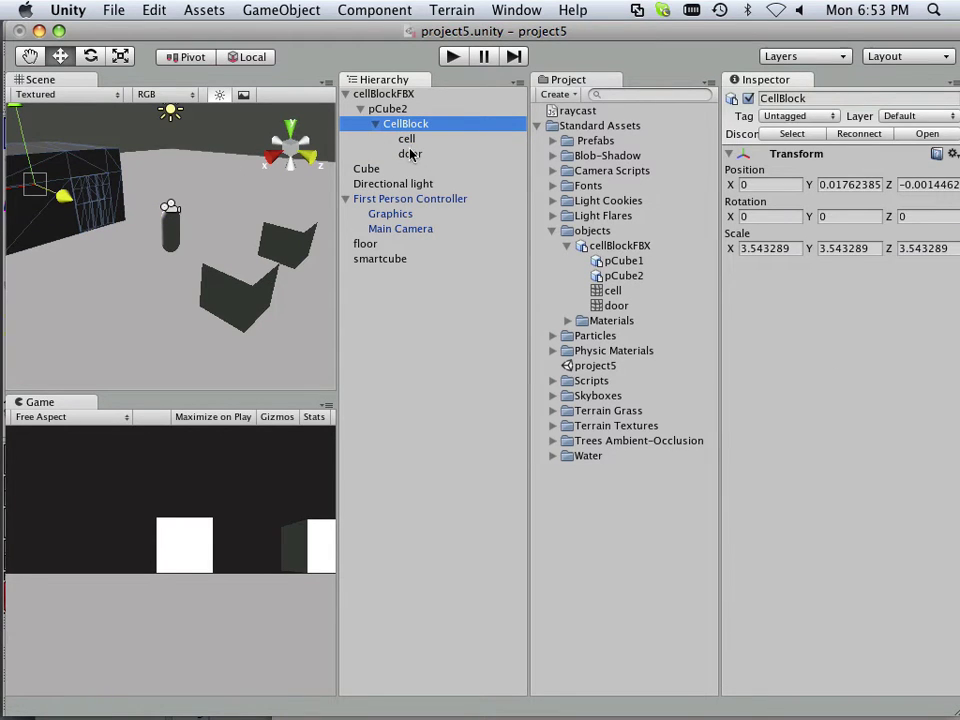
click(452, 57)
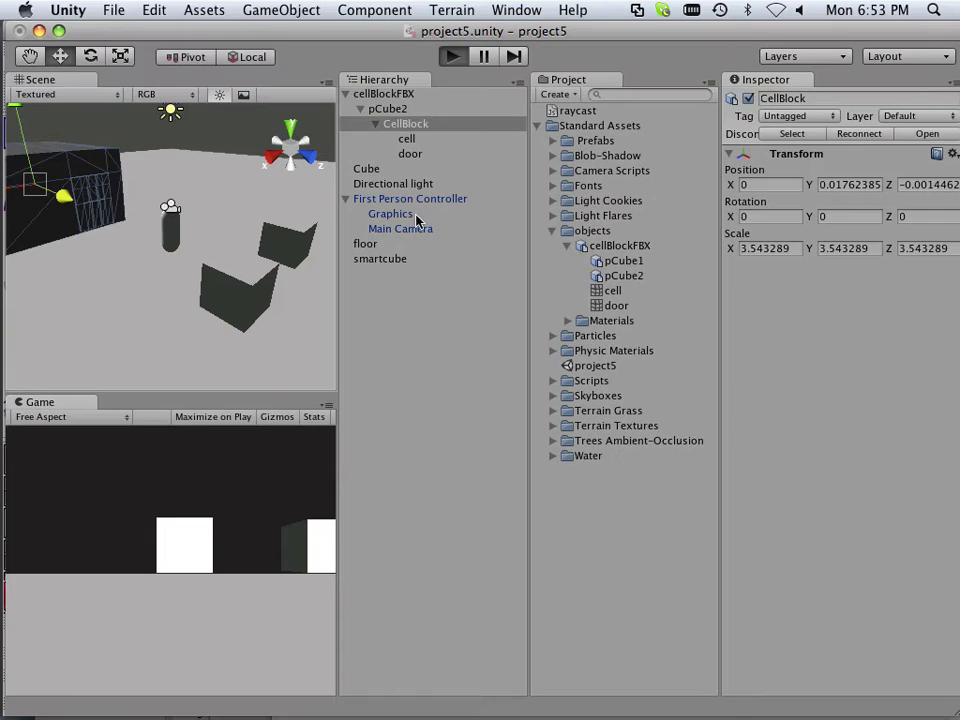
key(w)
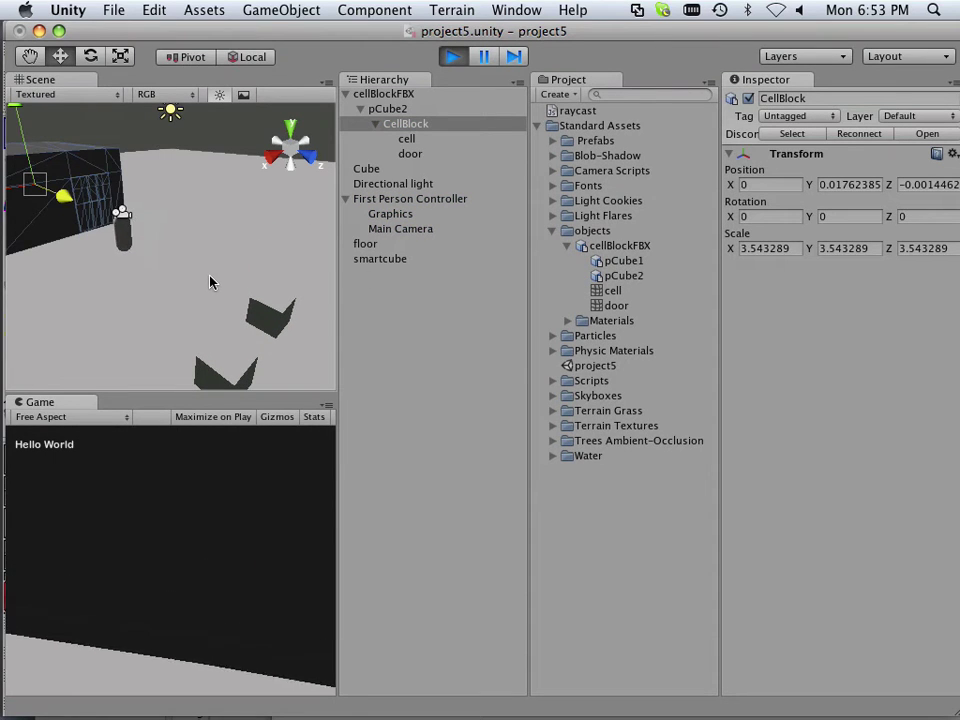
key(w)
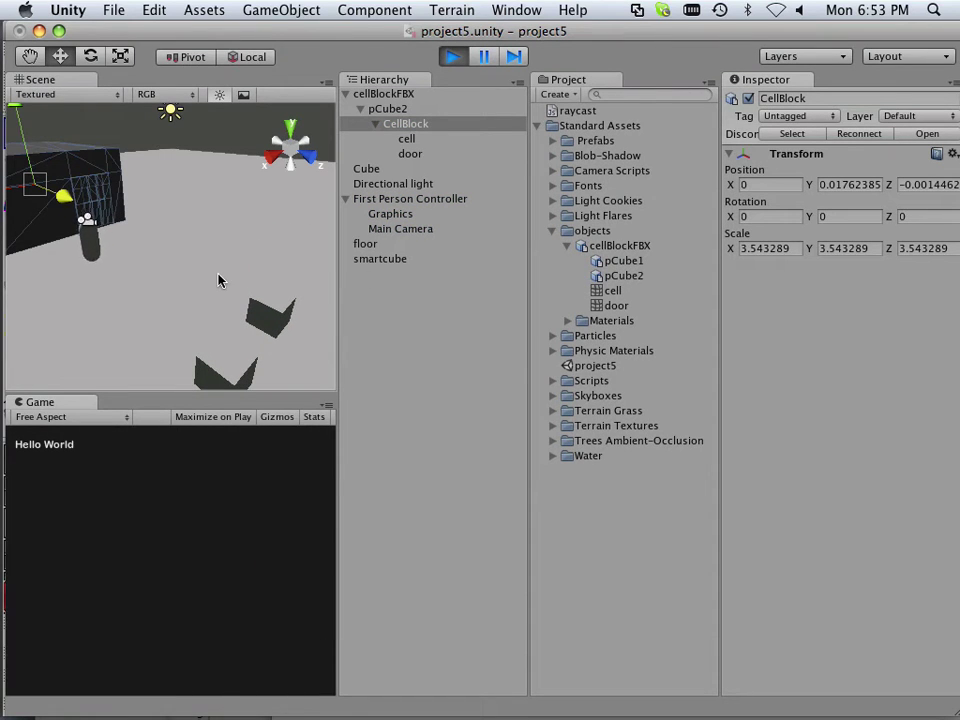
click(448, 57)
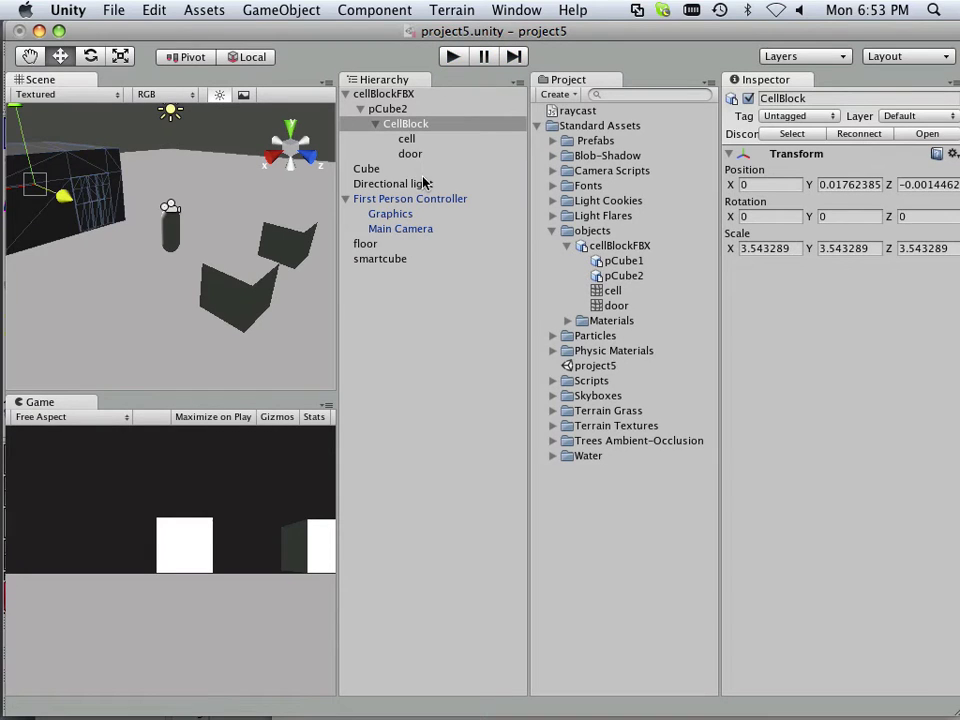
Inspect the pCube2 group, the cellblockfbx-lambert1 material and the cellBlockFBX asset's import settings
click(387, 109)
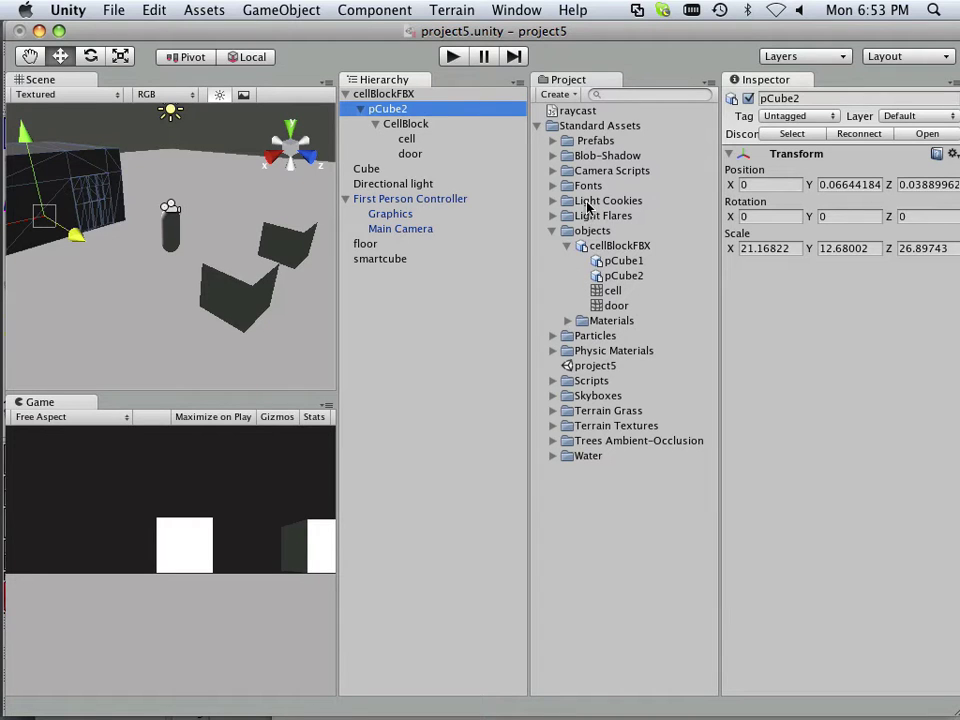
click(568, 321)
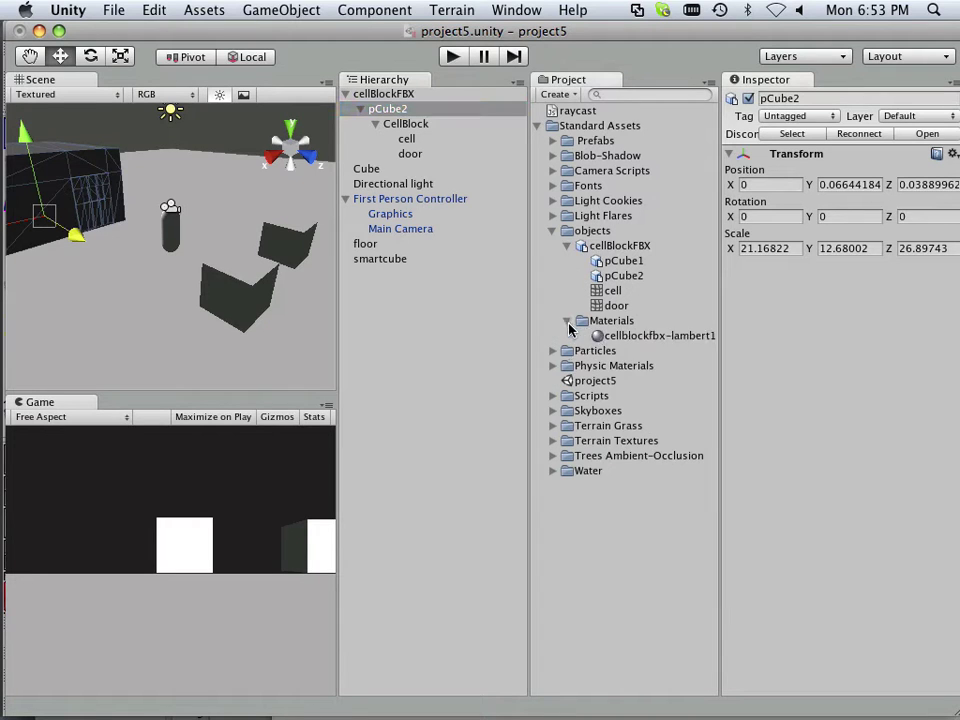
click(620, 338)
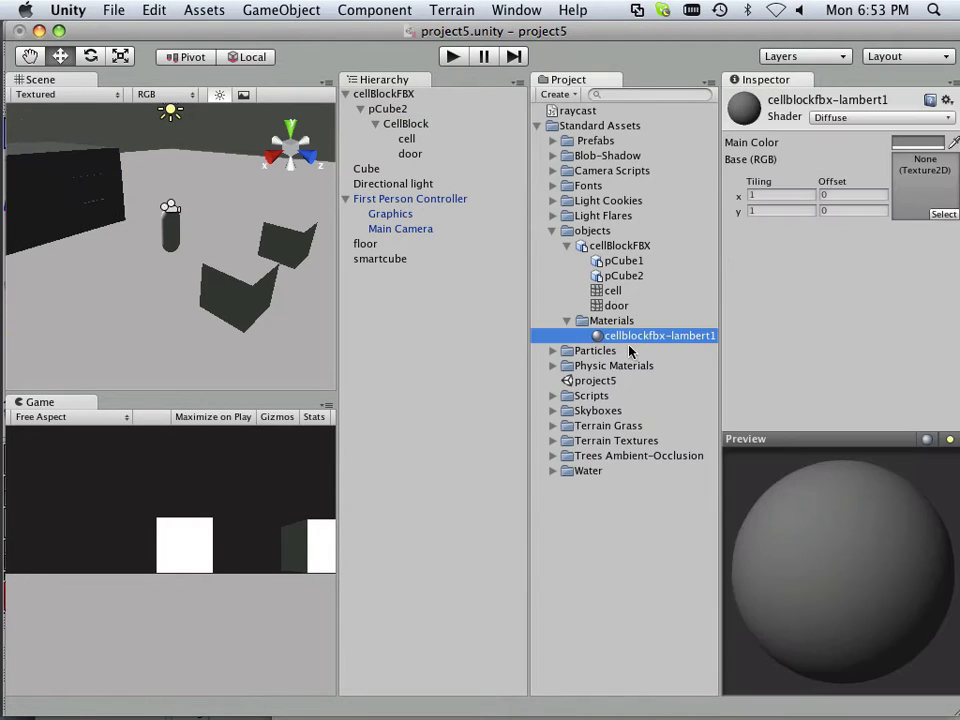
click(619, 246)
scroll(740, 367, down, 8)
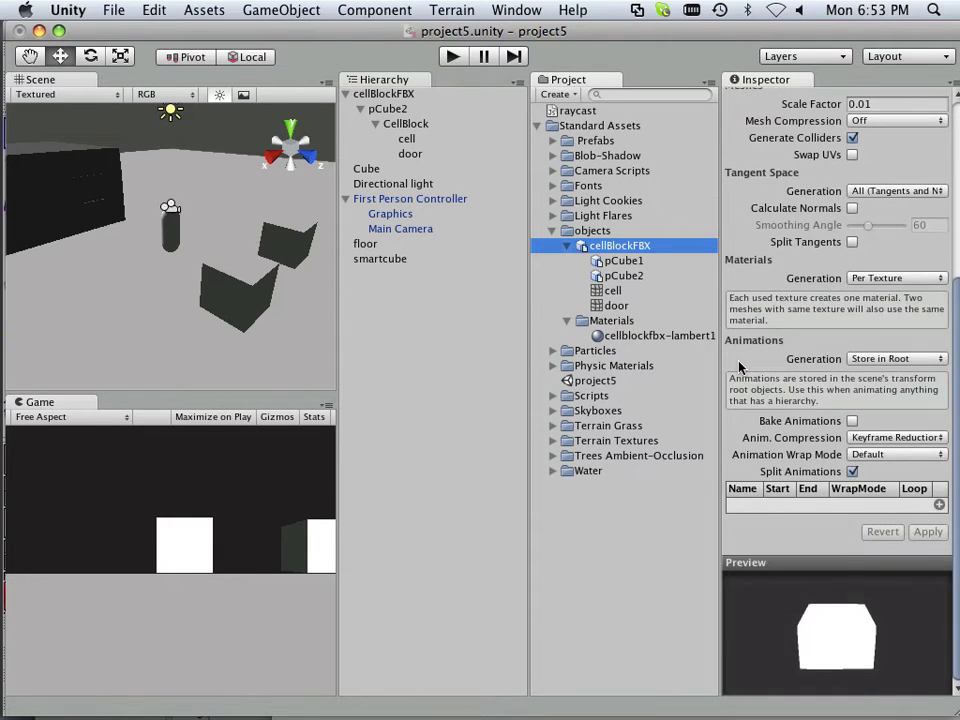
scroll(740, 367, up, 6)
scroll(740, 367, down, 2)
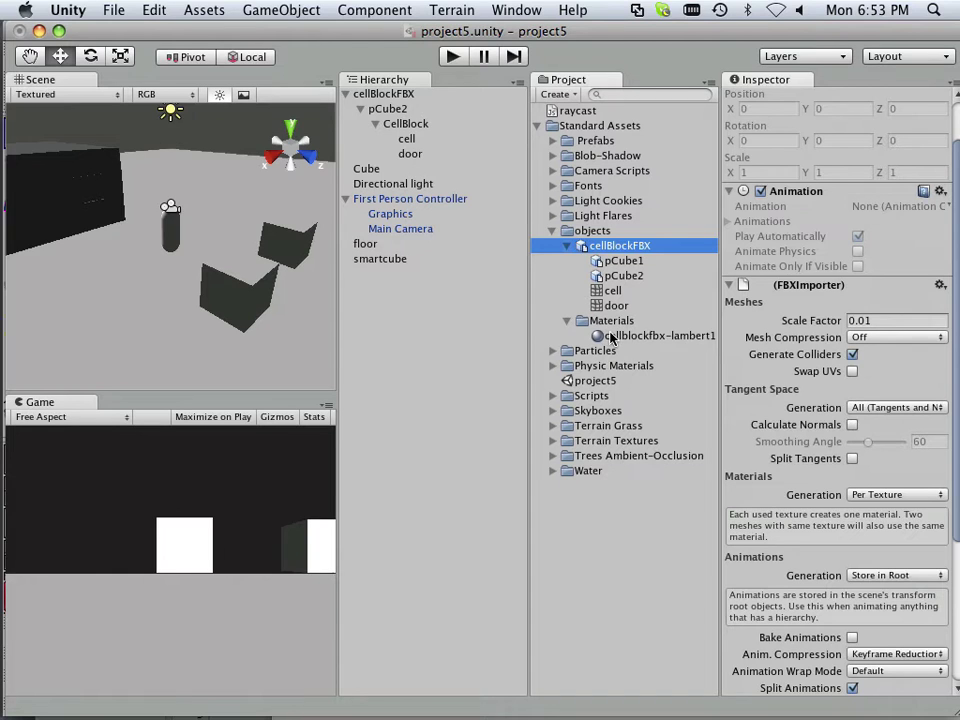
Try to apply the cellblockfbx-lambert1 material to the CellBlock group, and check the material on the cell mesh
drag(610, 338, 387, 133)
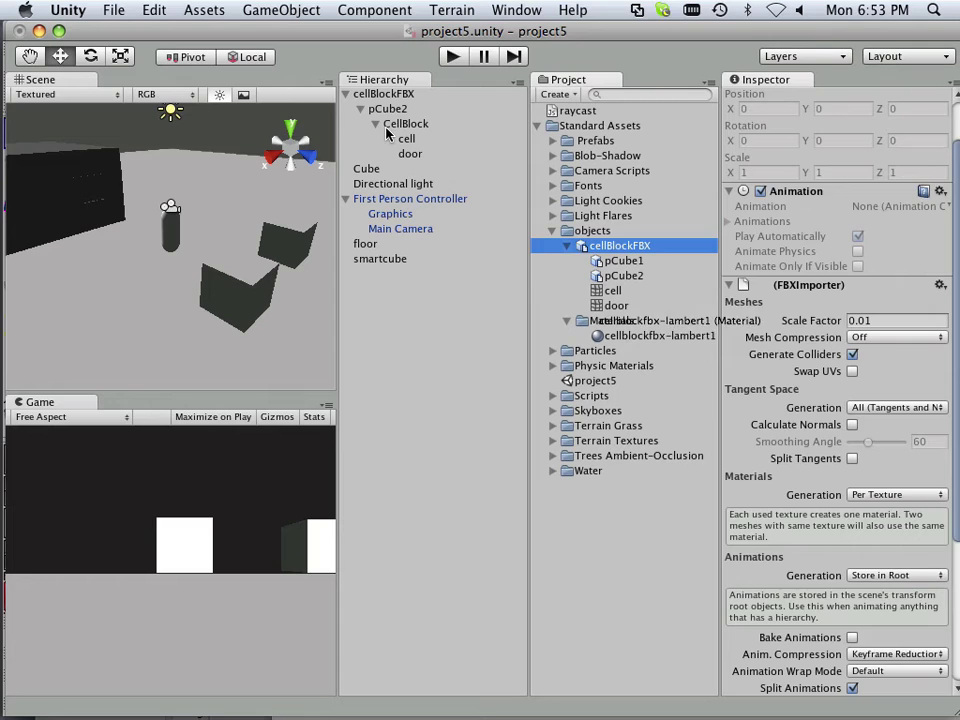
click(392, 125)
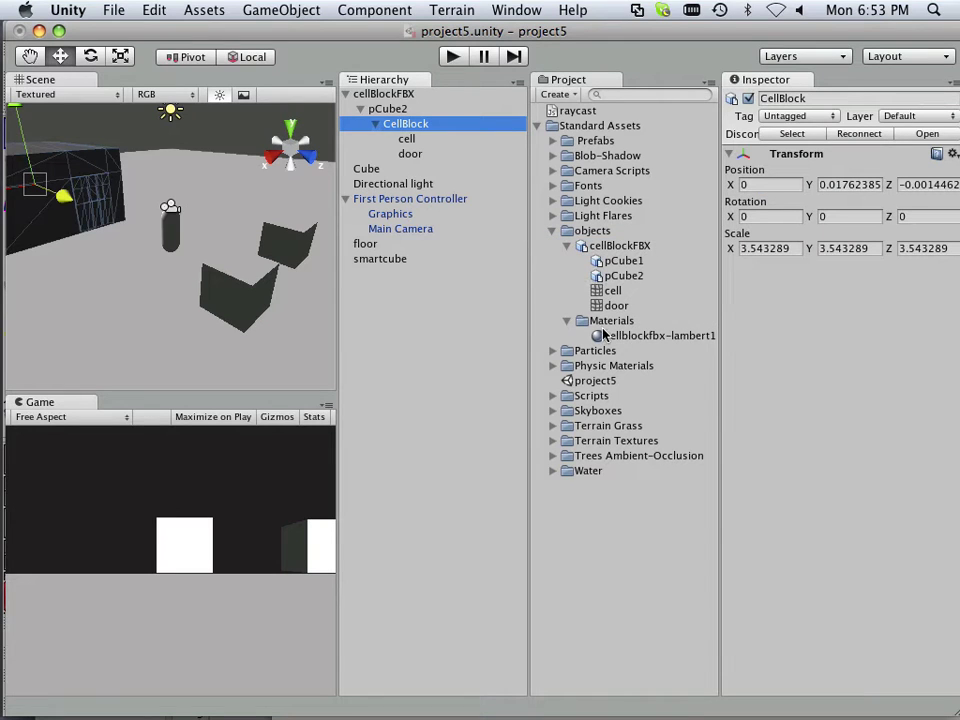
drag(604, 336, 546, 317)
click(406, 139)
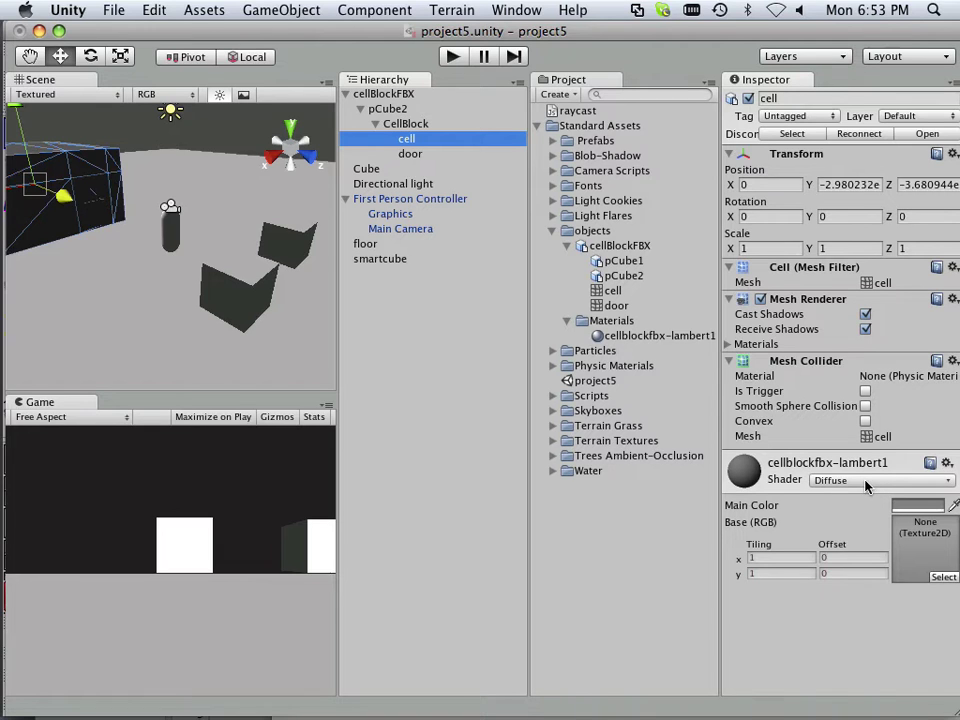
Move the directional light to about Y 6.41, Z -0.28 and rotate it to about X 45.8, Y 180, Z 180
scroll(240, 321, down, 5)
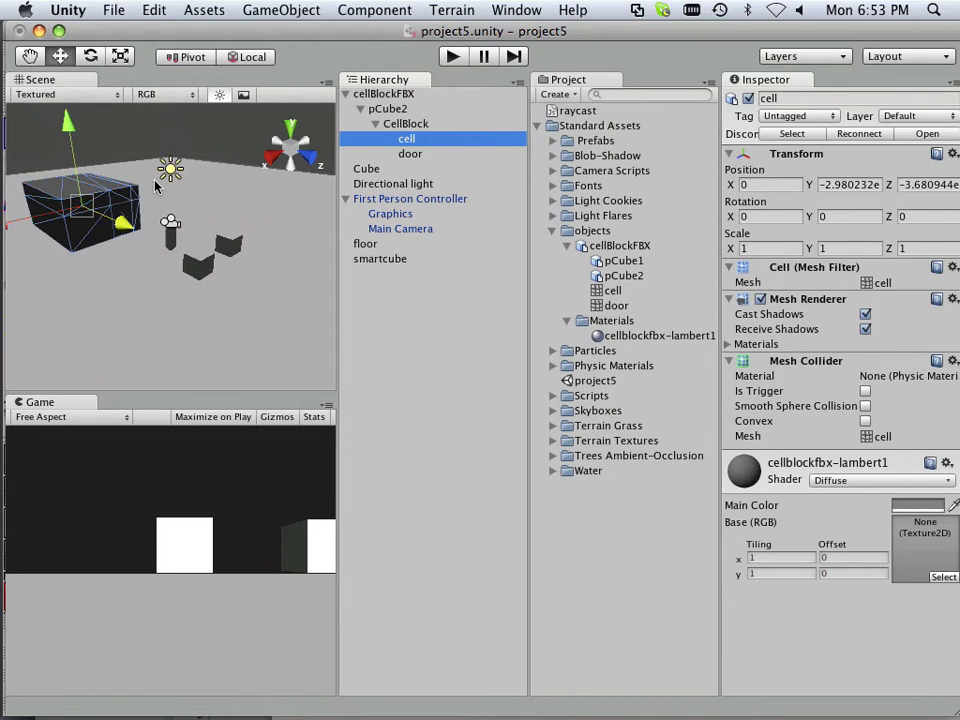
click(171, 170)
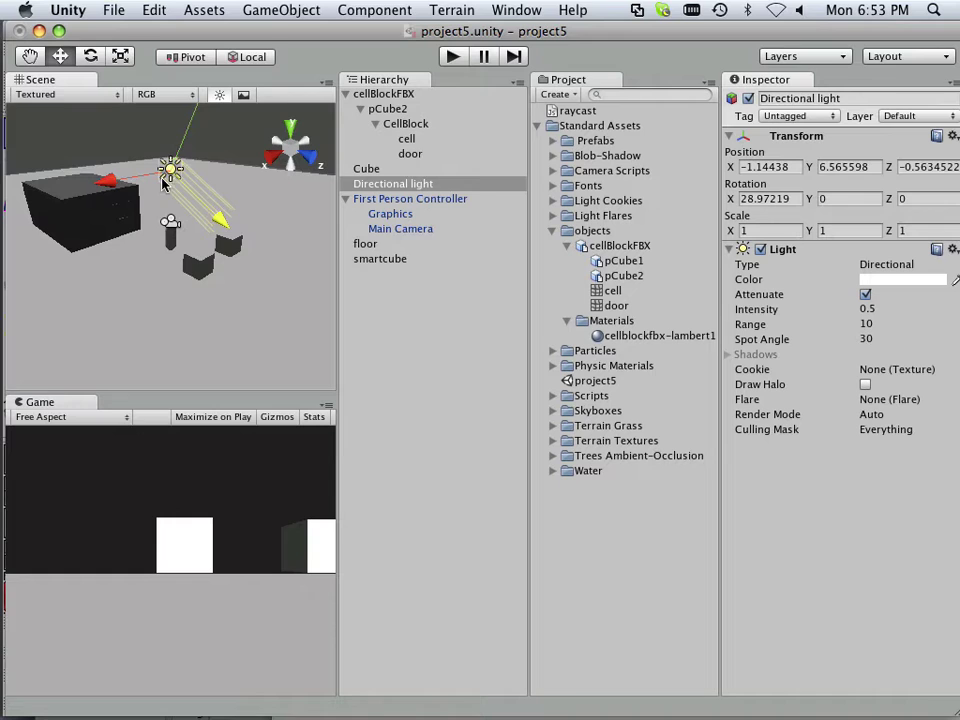
mouse_move(220, 218)
mouse_down()
mouse_move(137, 170)
mouse_move(211, 232)
mouse_up()
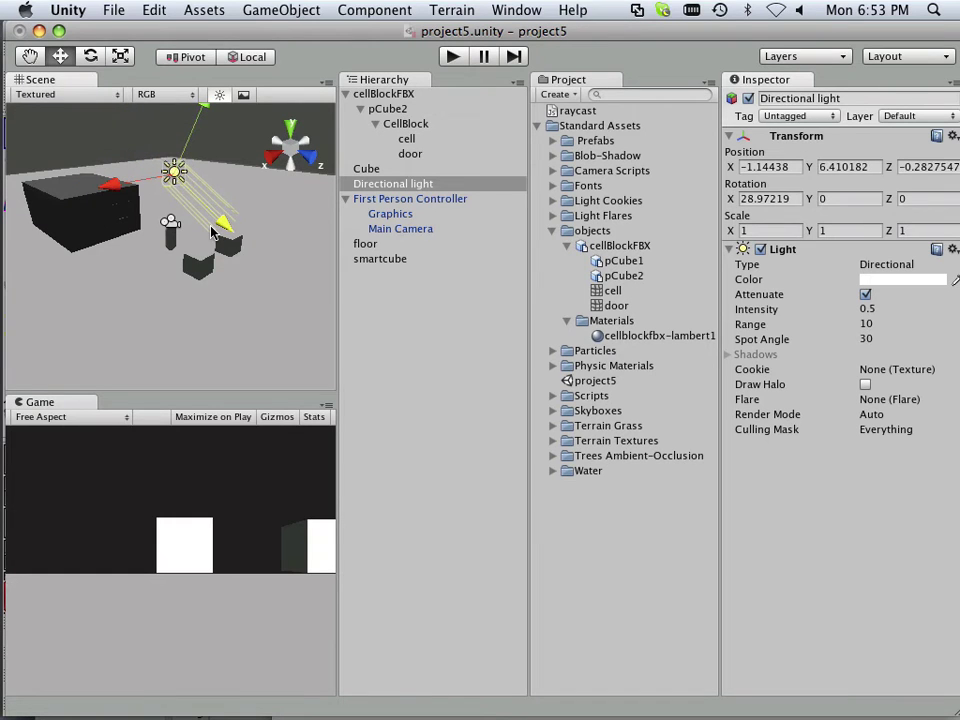
click(77, 224)
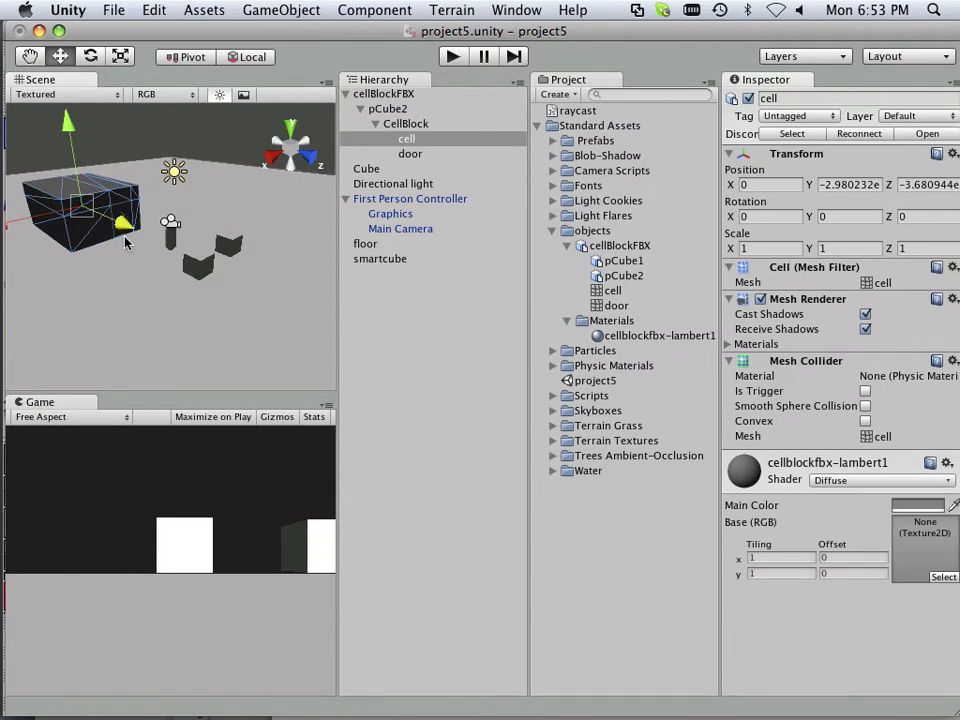
click(176, 174)
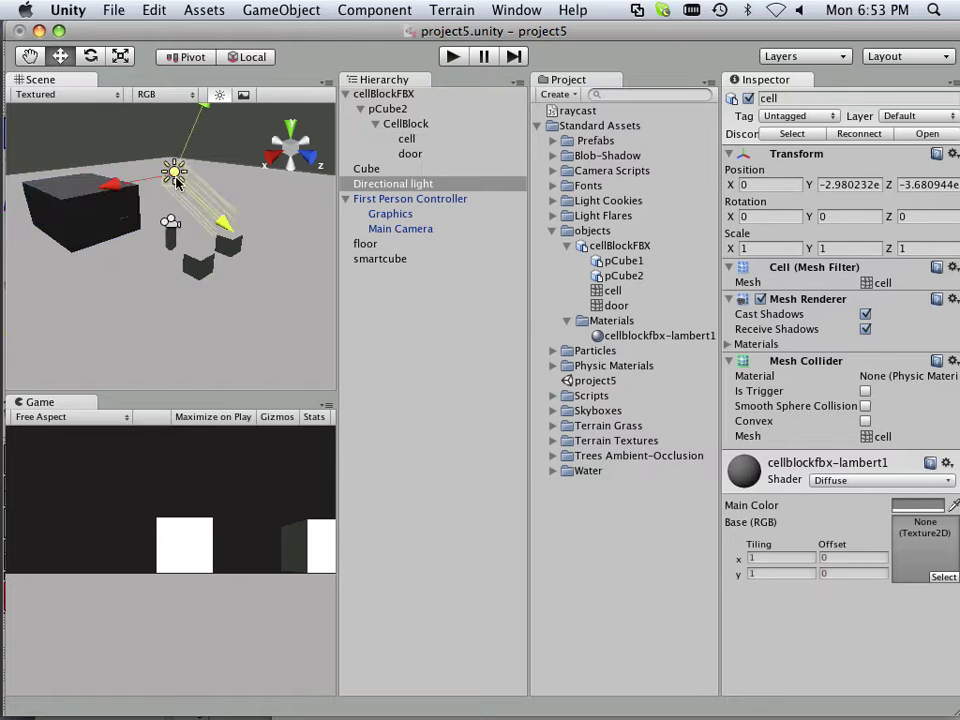
key(e)
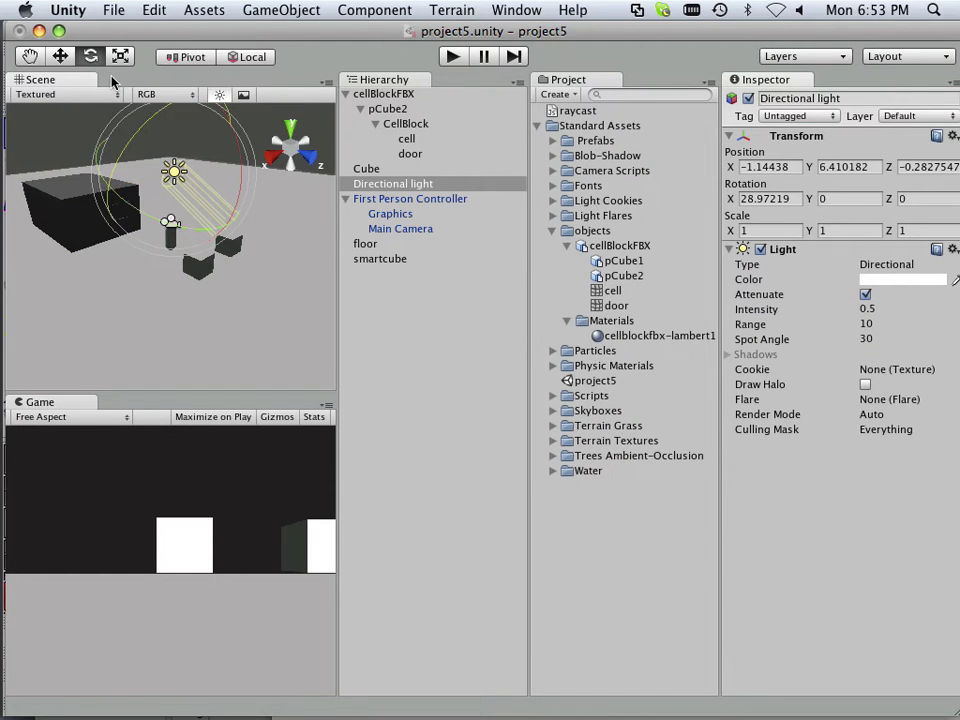
drag(226, 168, 212, 287)
Check the new lighting on the cell block in play mode by walking up to its door, and stop playback
click(452, 58)
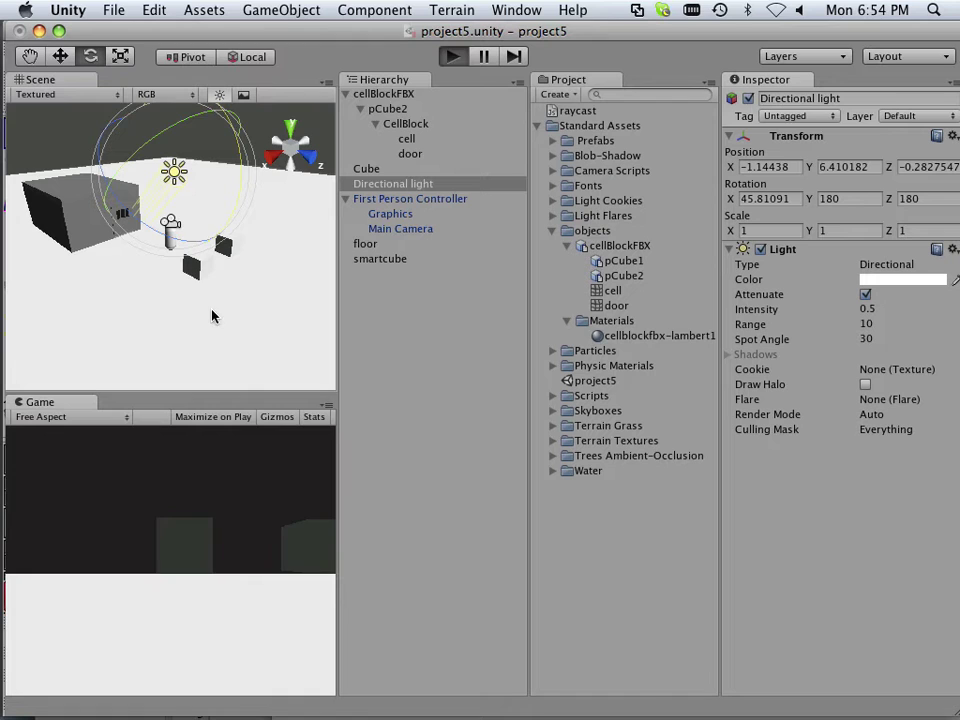
key(w)
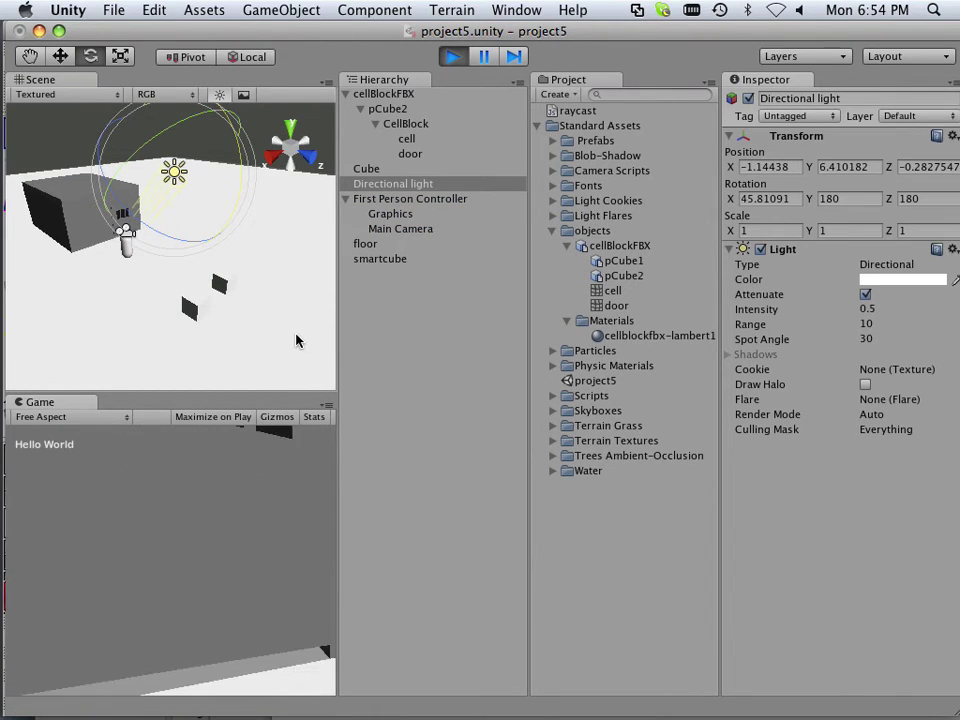
key(s)
key(d)
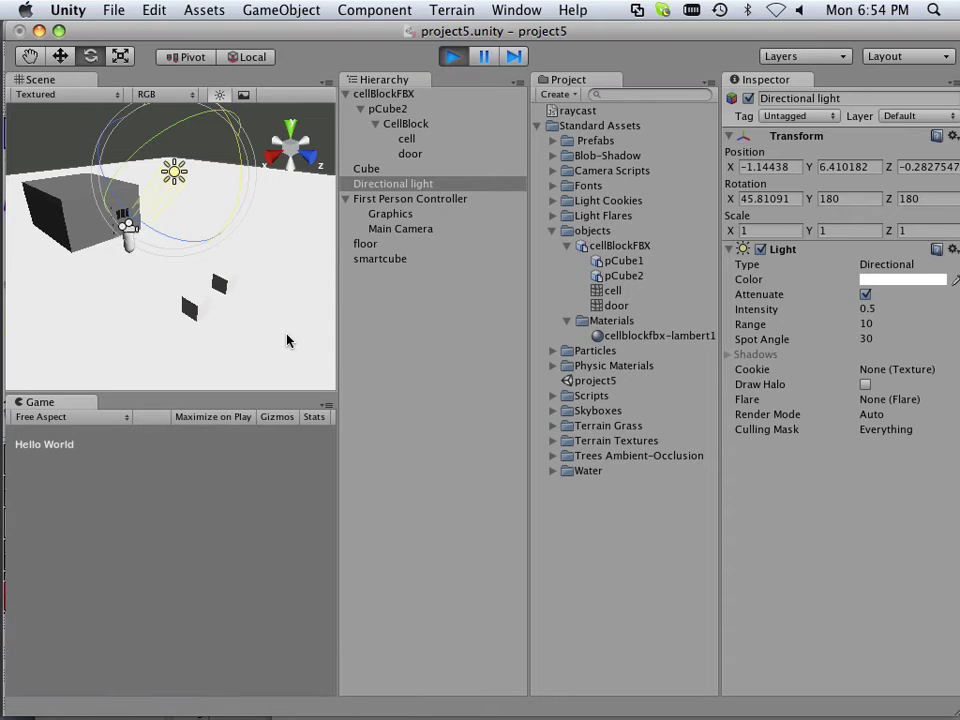
key(super+p)
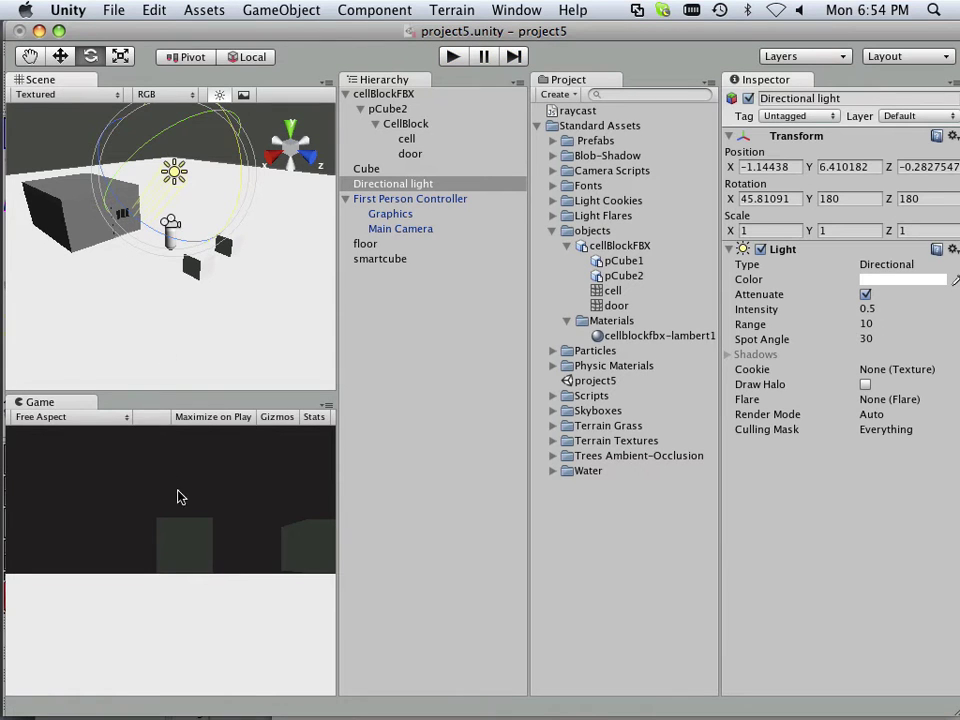
Scale the pCube2 group down uniformly to about X 15.0, Y 8.98, Z 19.05
click(116, 246)
click(390, 123)
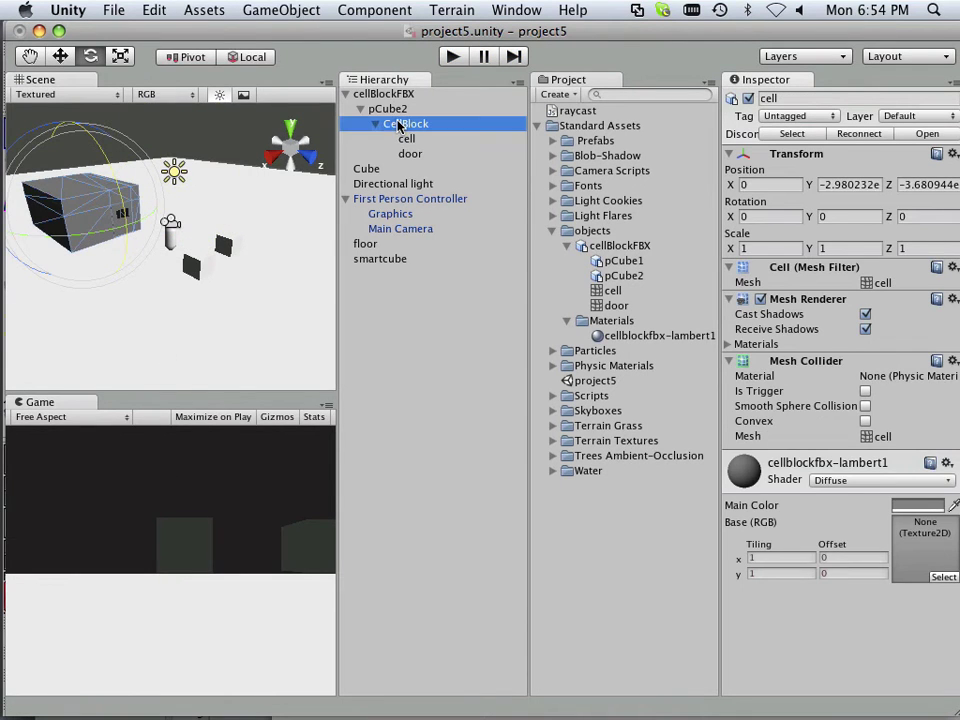
key(r)
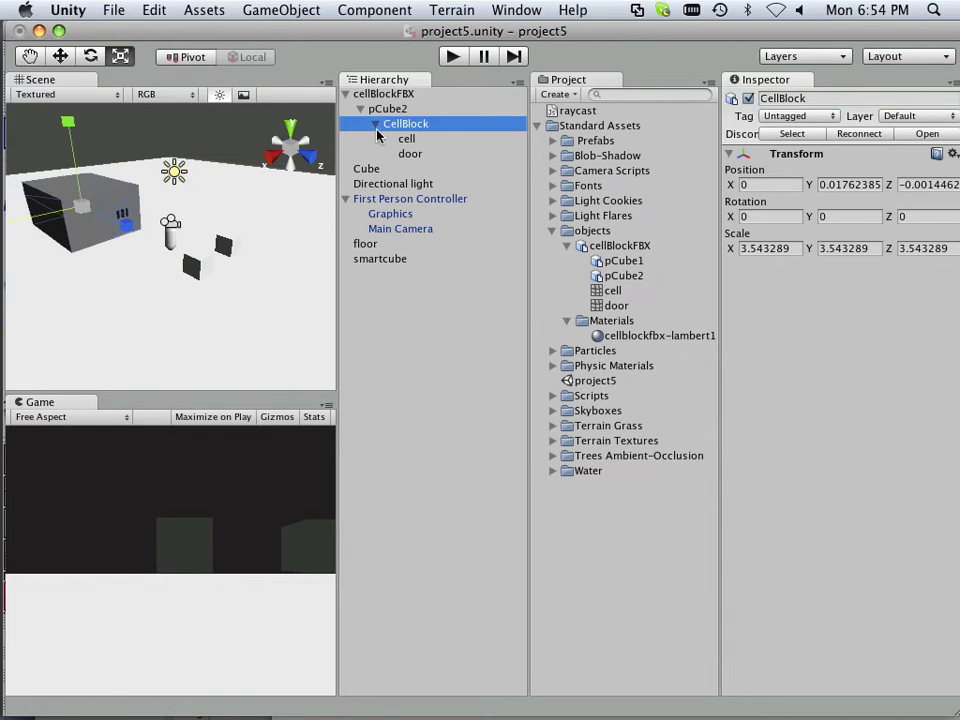
click(385, 111)
drag(86, 225, 54, 222)
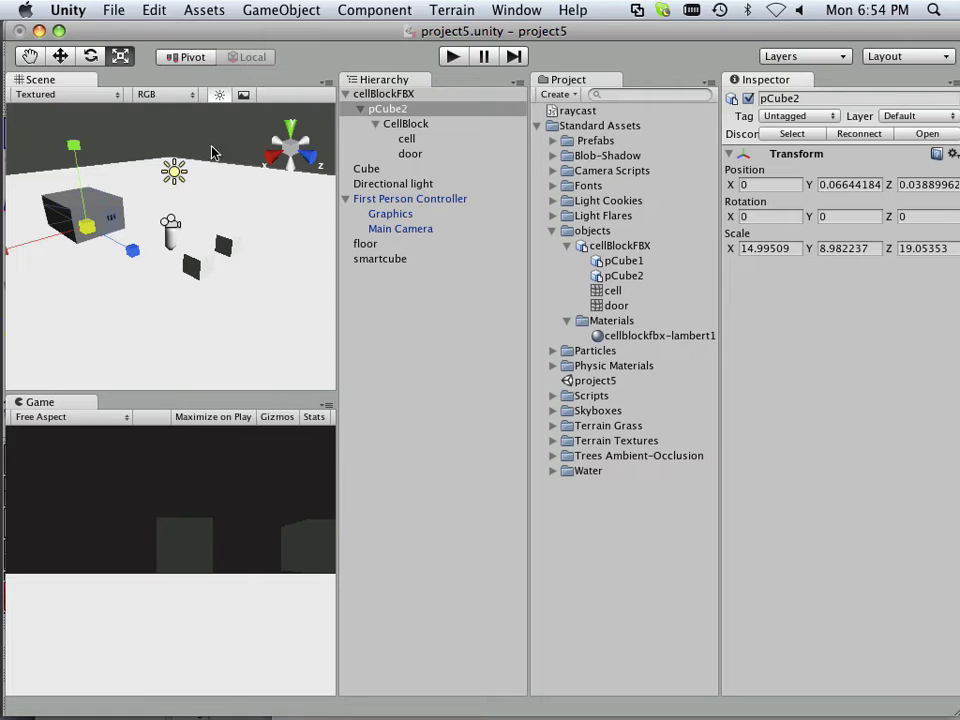
Check the cell block's size against the first-person controller in play mode, and stop playback
click(453, 56)
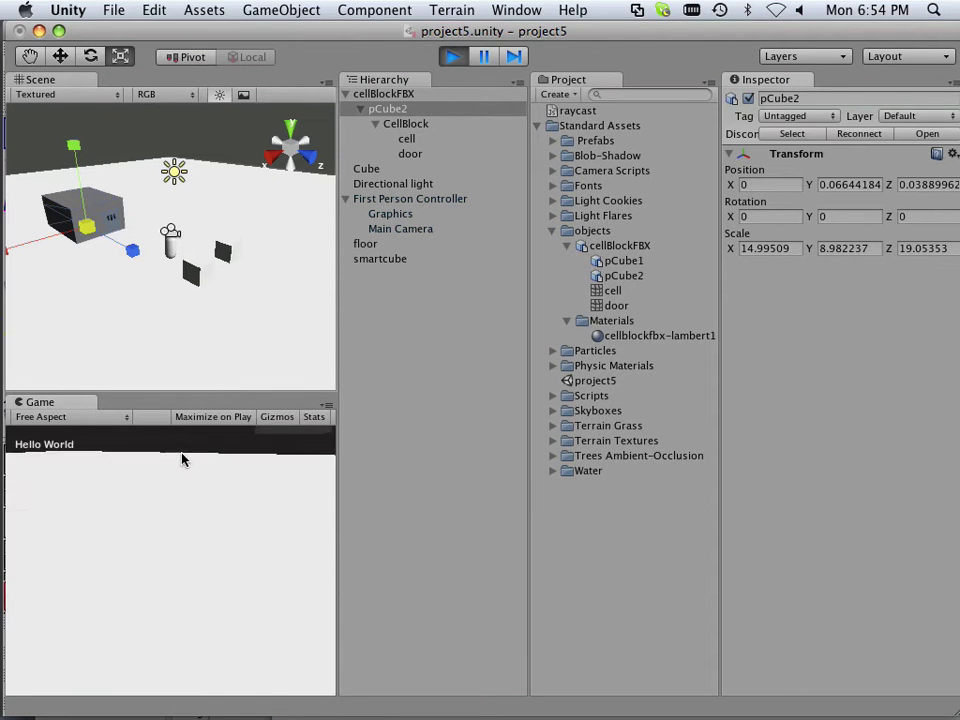
key(w)
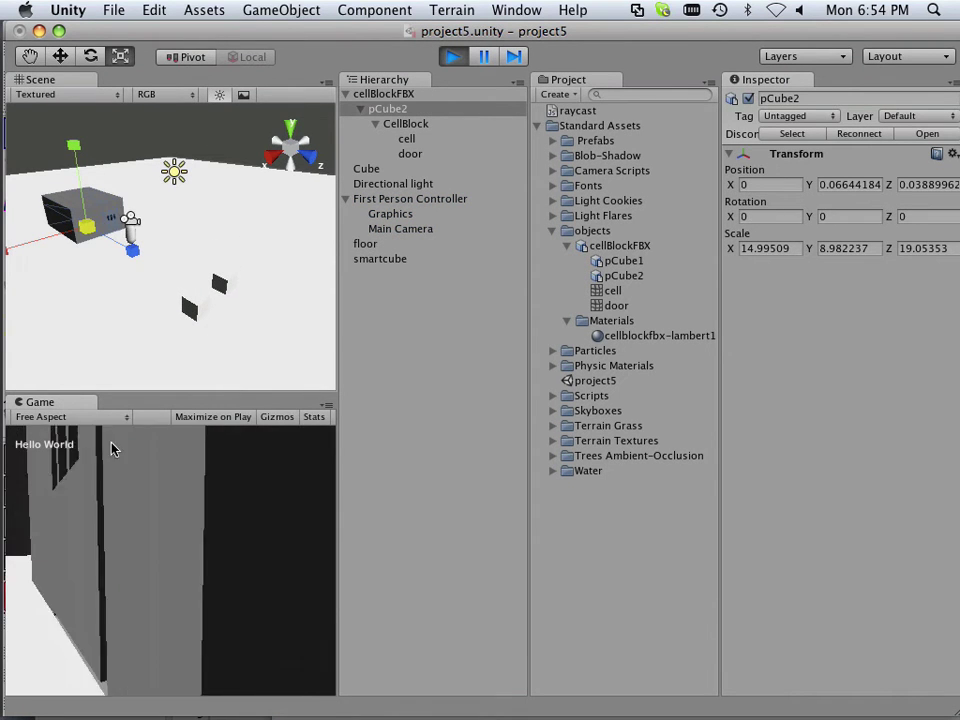
key(w)
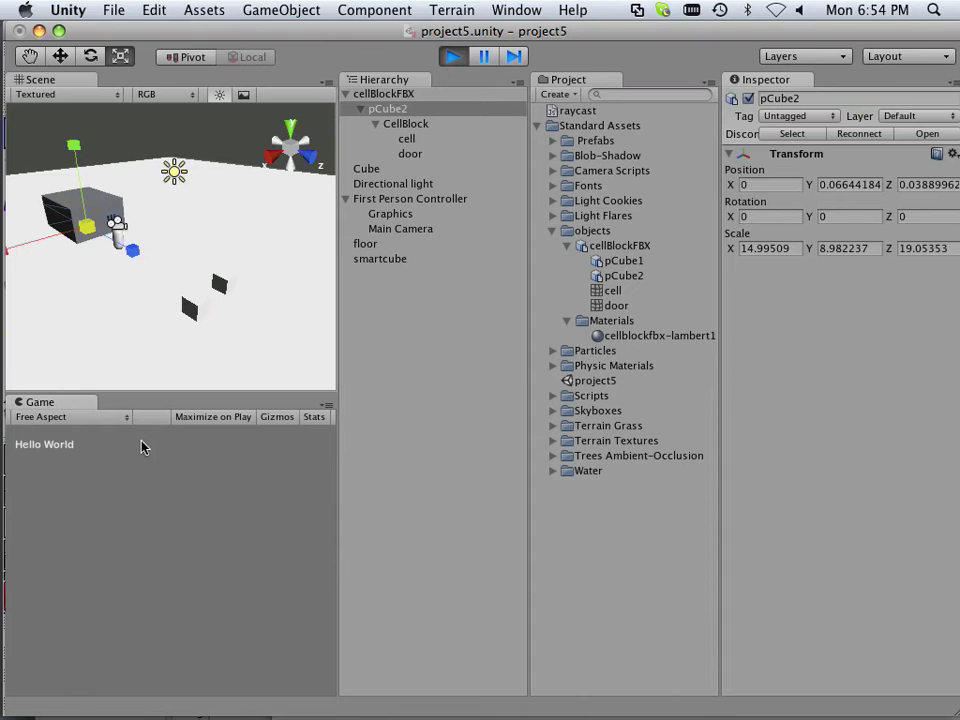
click(452, 57)
Scale the pCube2 group down uniformly to about X 11.25, Y 6.74, Z 14.29 and test its size by walking to the door in play mode
drag(86, 230, 69, 170)
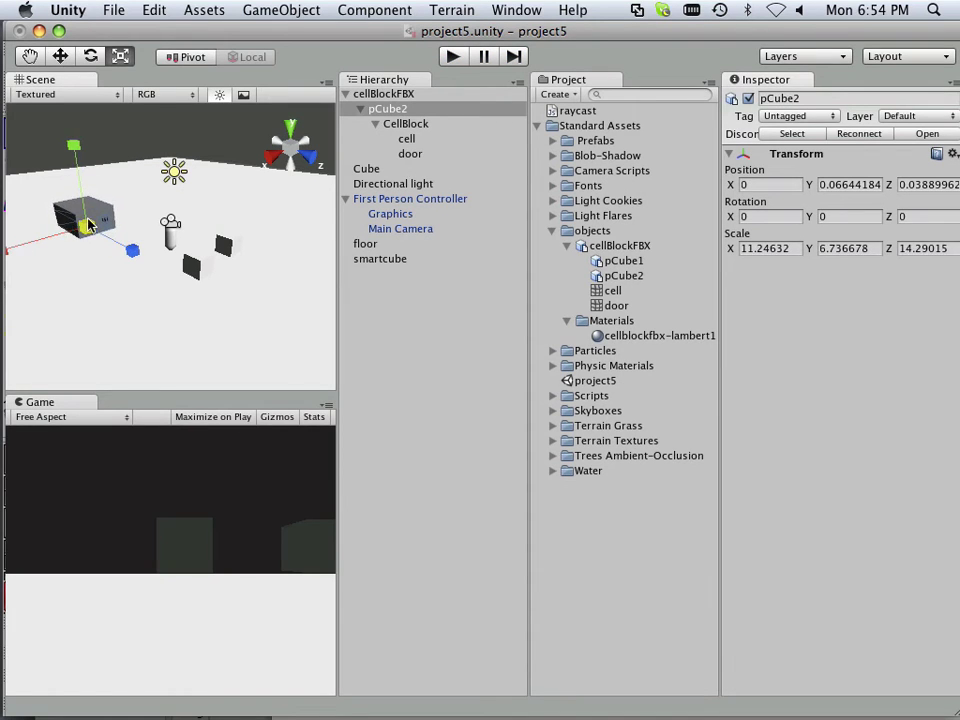
click(452, 57)
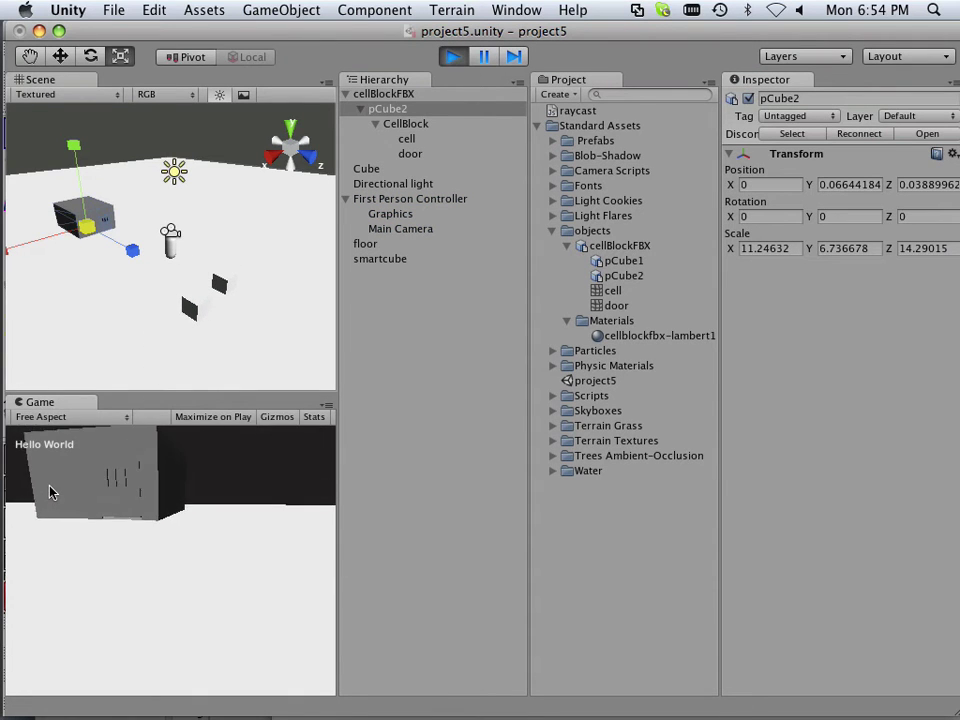
key(w)
key(s)
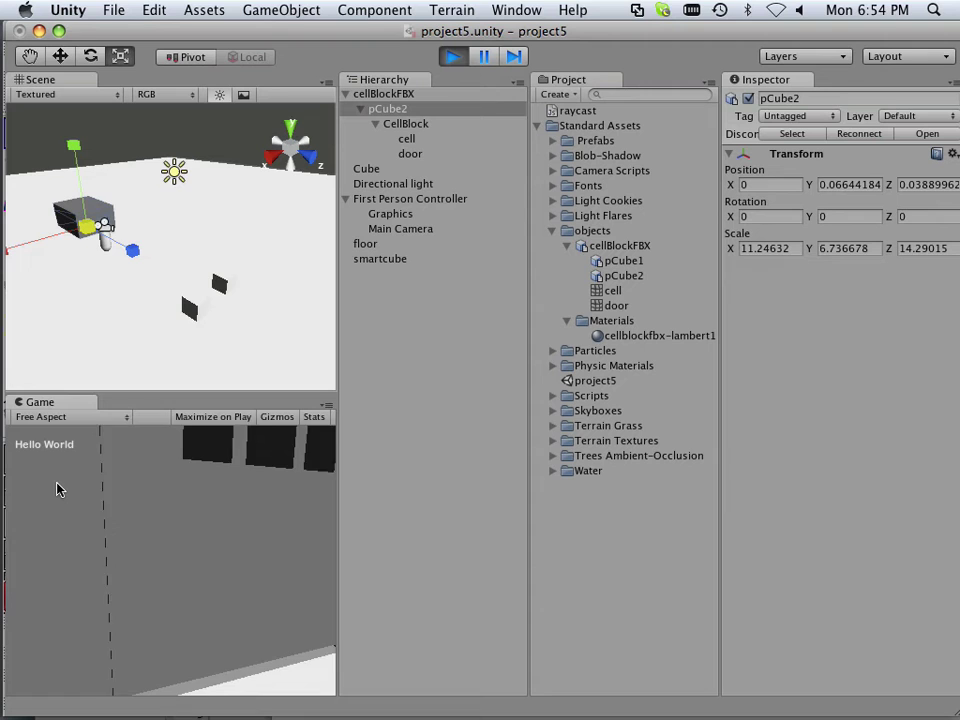
key(w)
key(s)
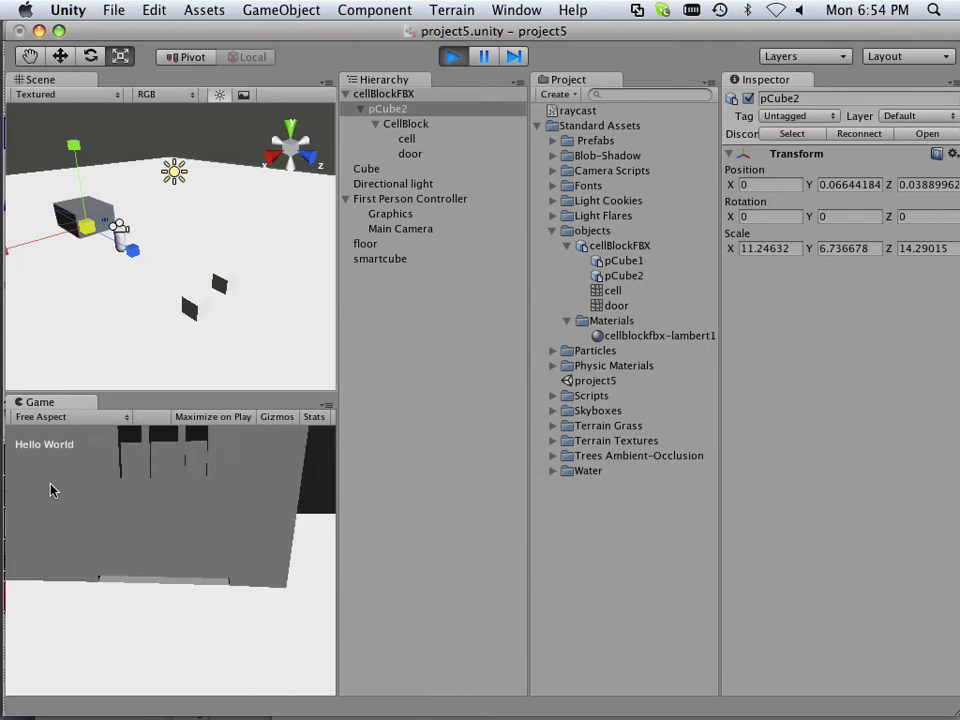
key(w)
key(s)
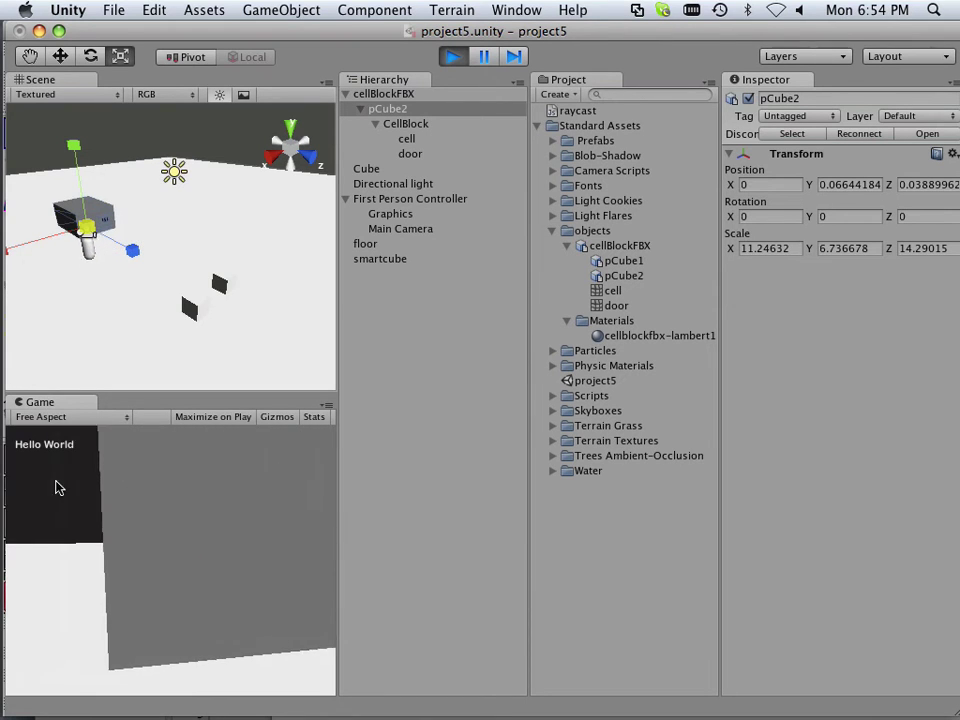
Walk the player past the side of the cell block and back to its barred door to judge the proportions
key(s)
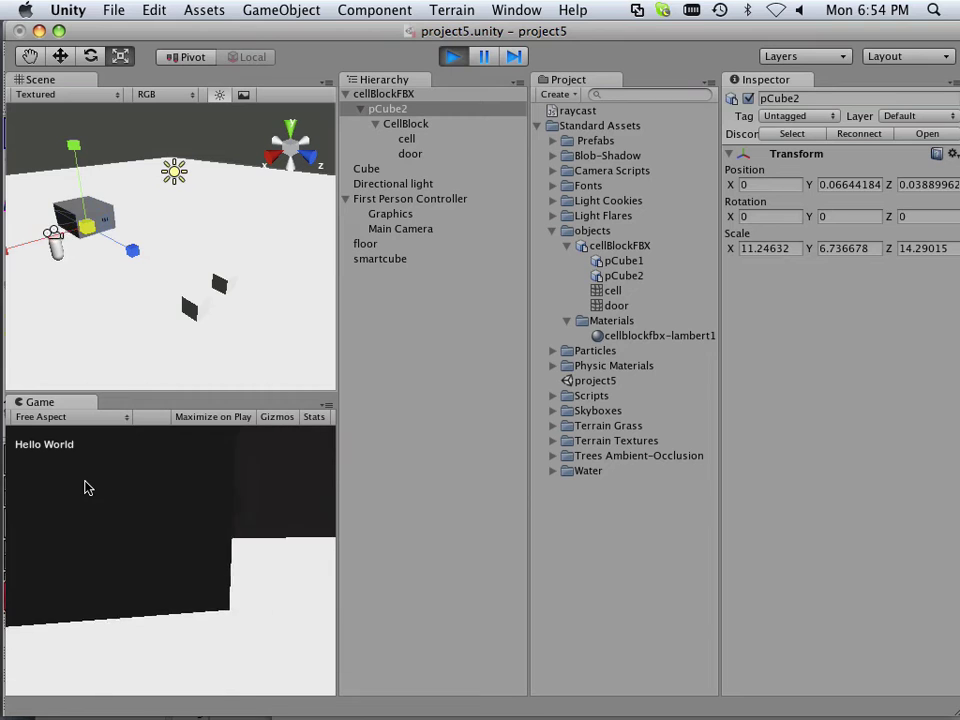
key(w)
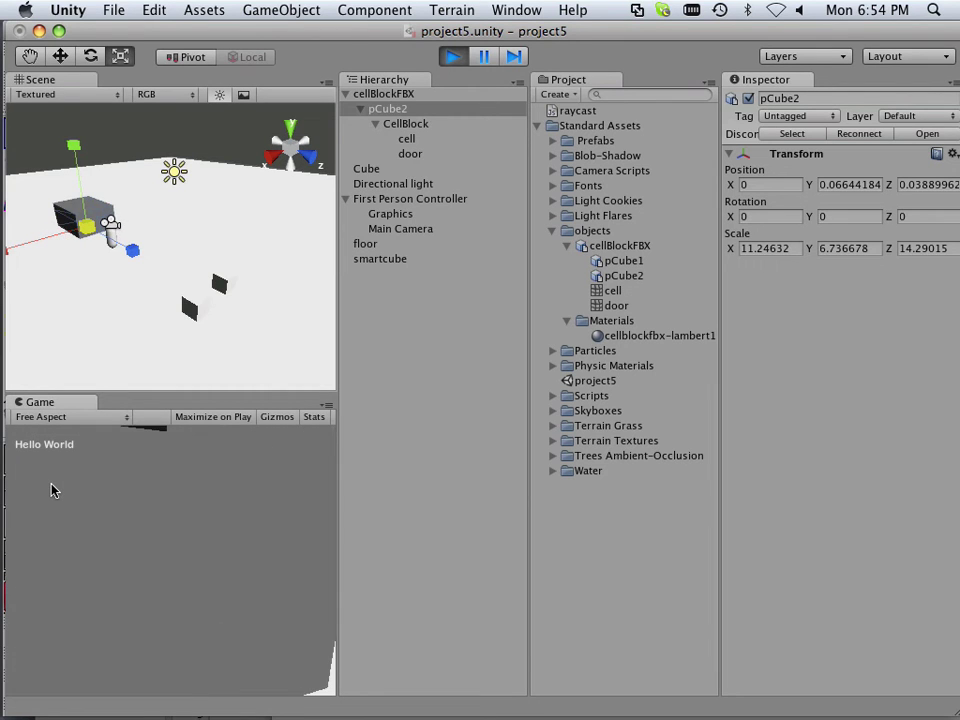
key(s)
key(d)
key(a)
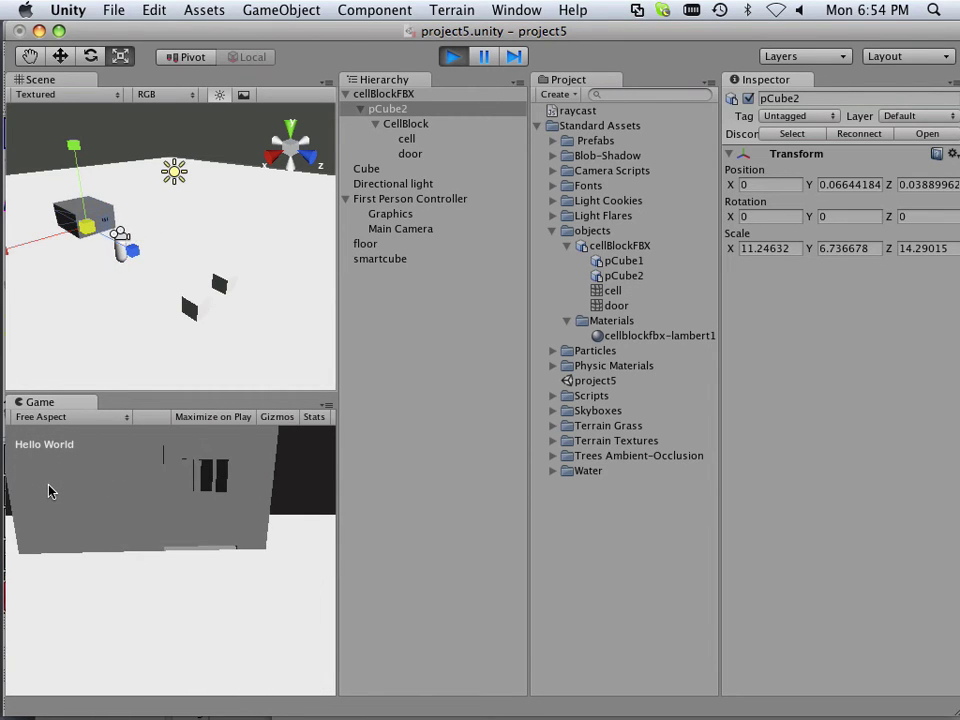
mouse_move(62, 490)
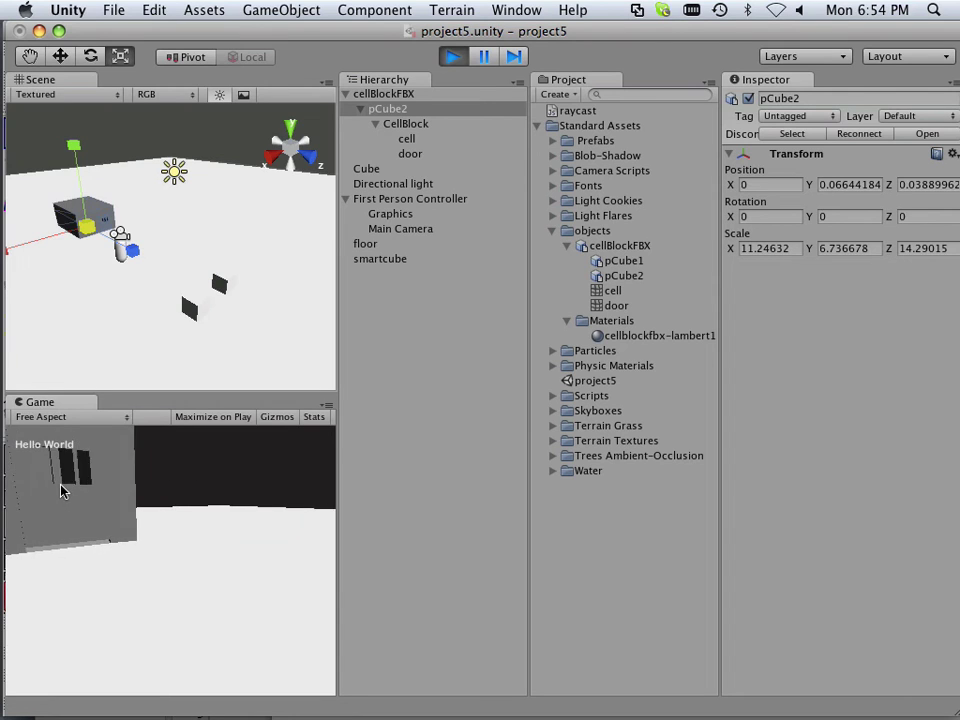
key(w)
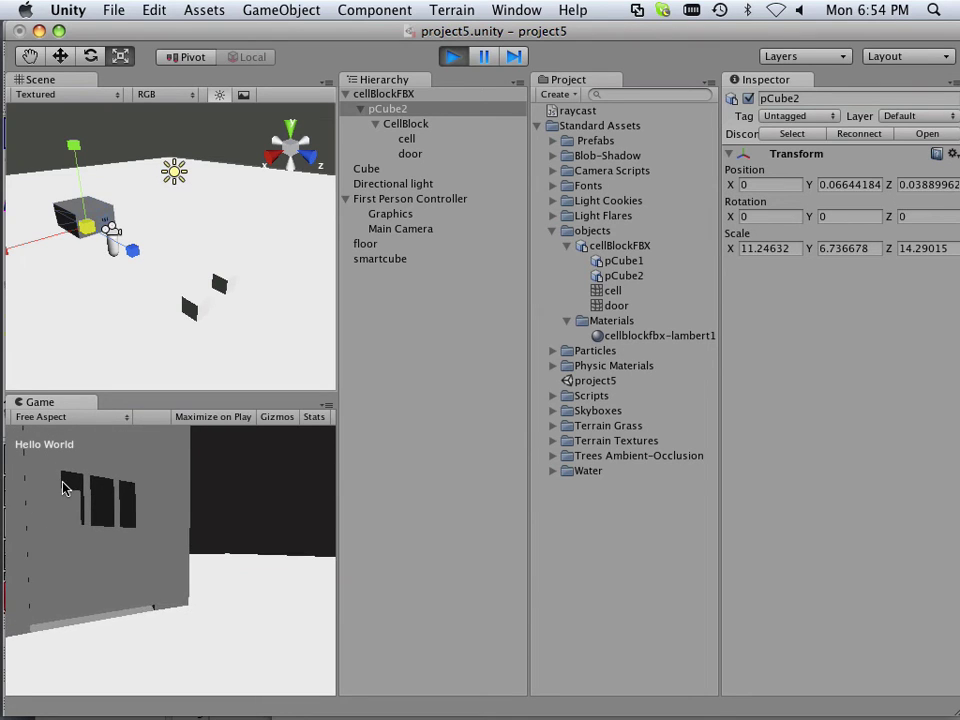
Compare the player capsule with the cell block's door height, looking around from the front and approaching the door again
mouse_move(98, 474)
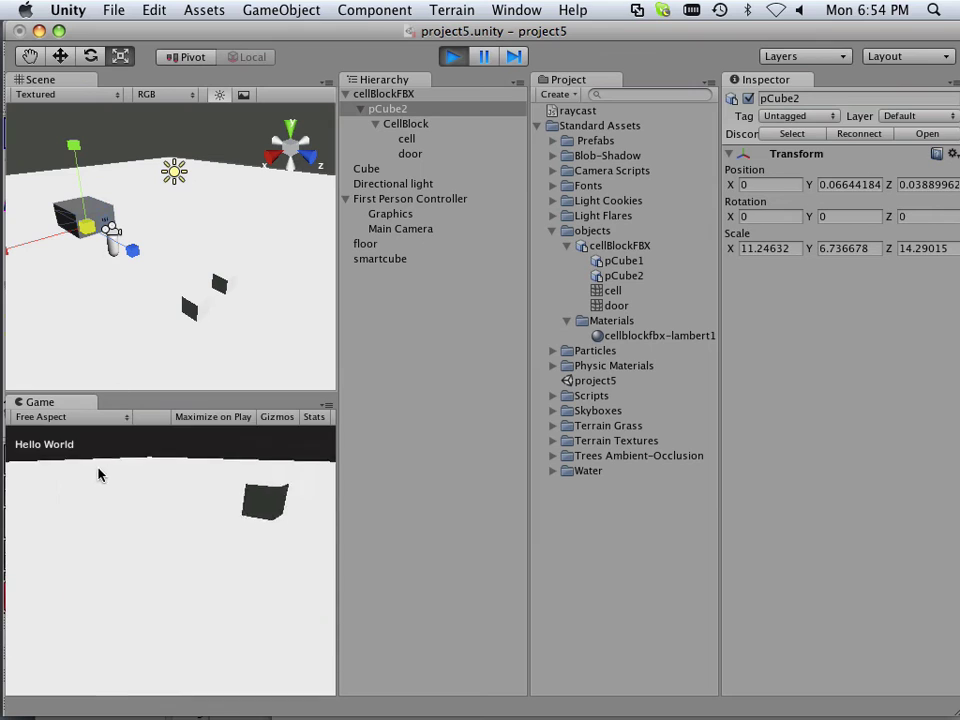
mouse_move(199, 468)
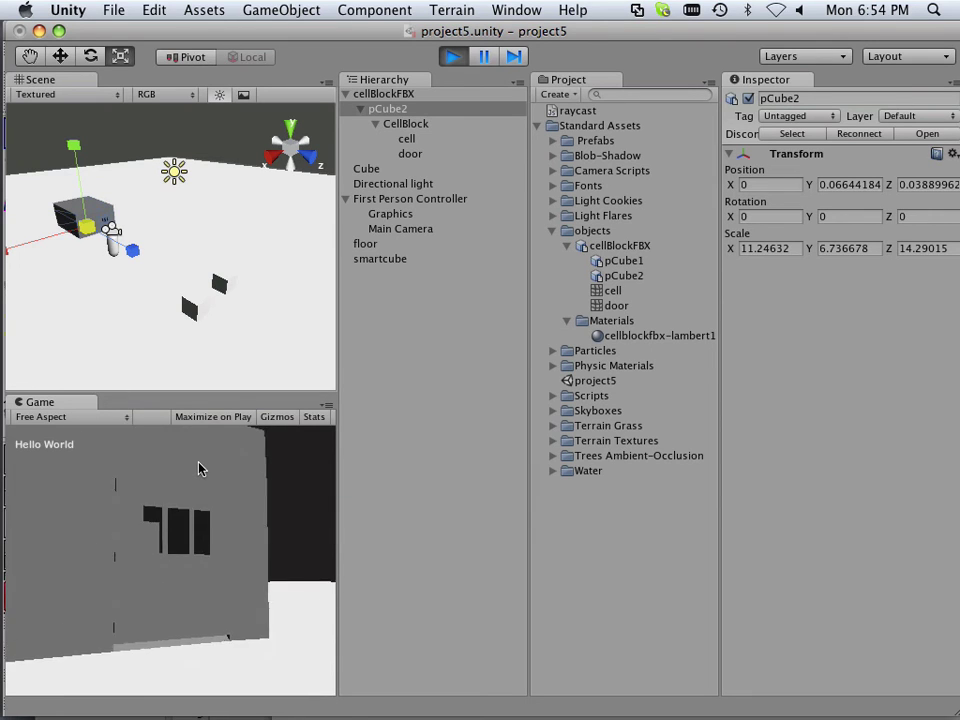
mouse_move(189, 308)
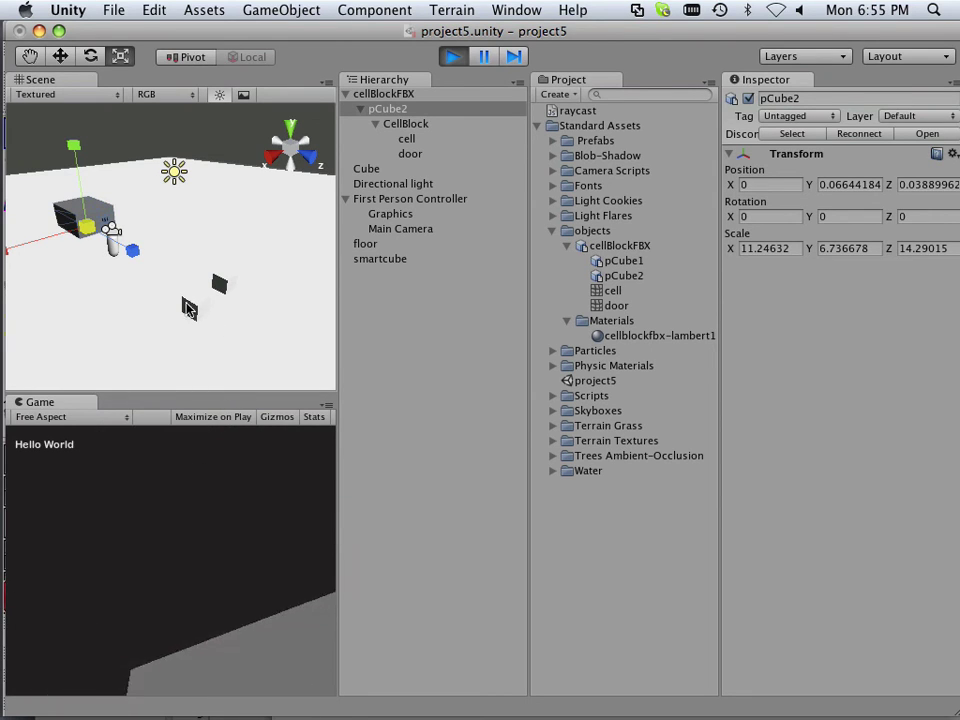
mouse_move(148, 349)
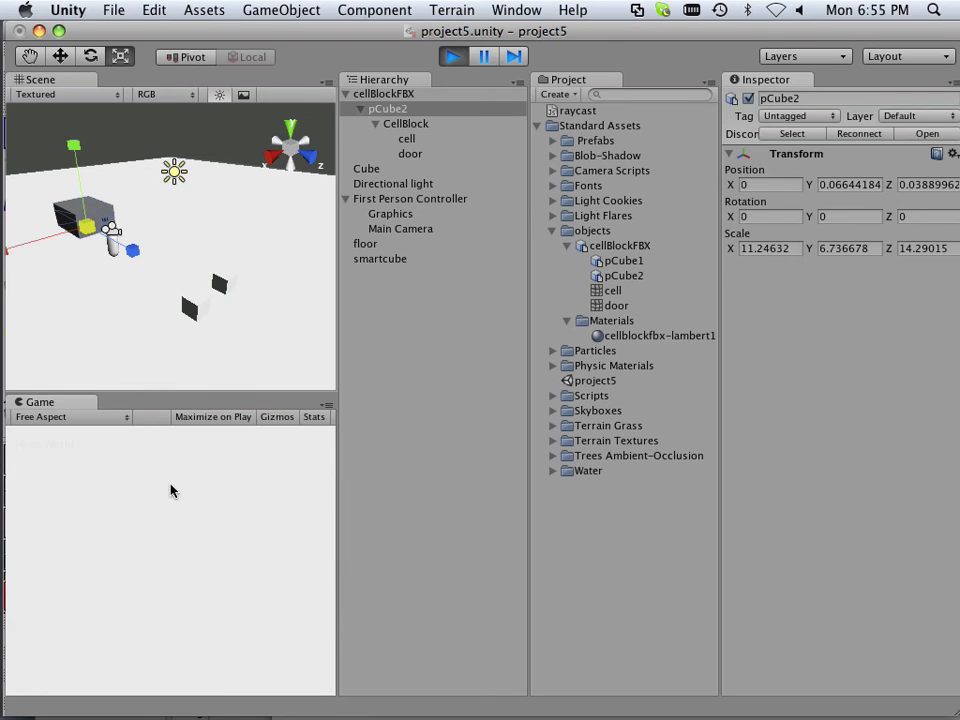
key(w)
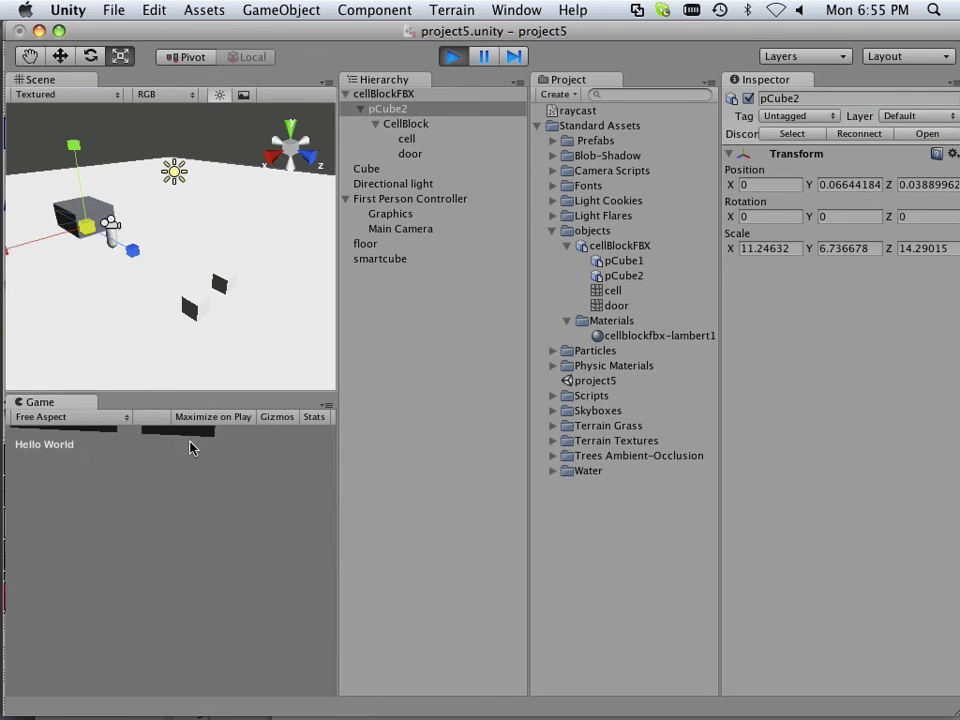
key(s)
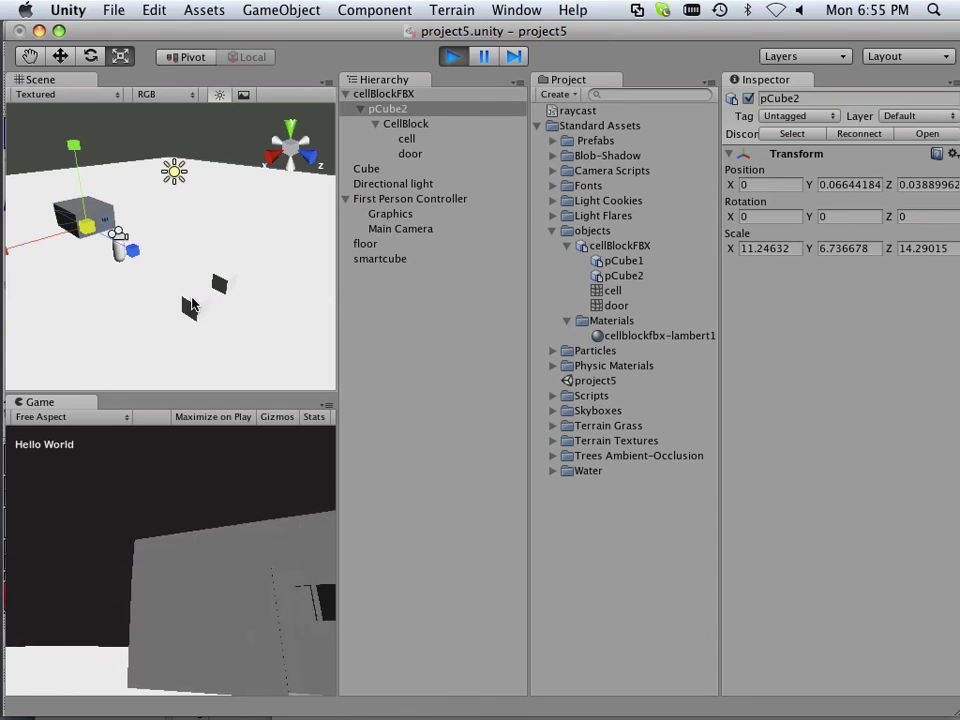
mouse_move(116, 243)
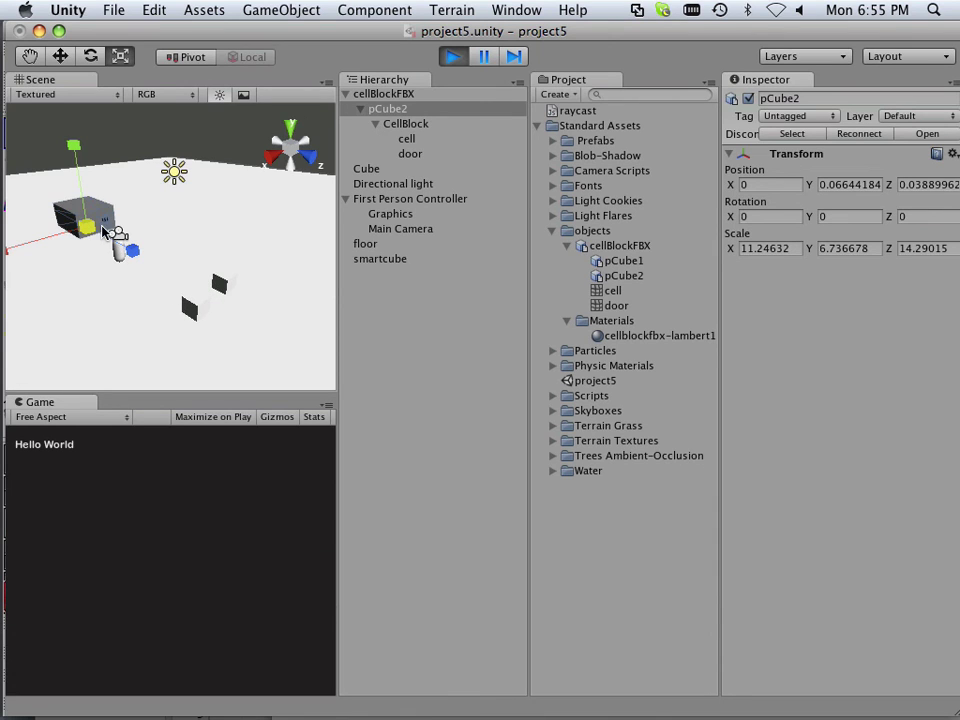
scroll(102, 228, up, 3)
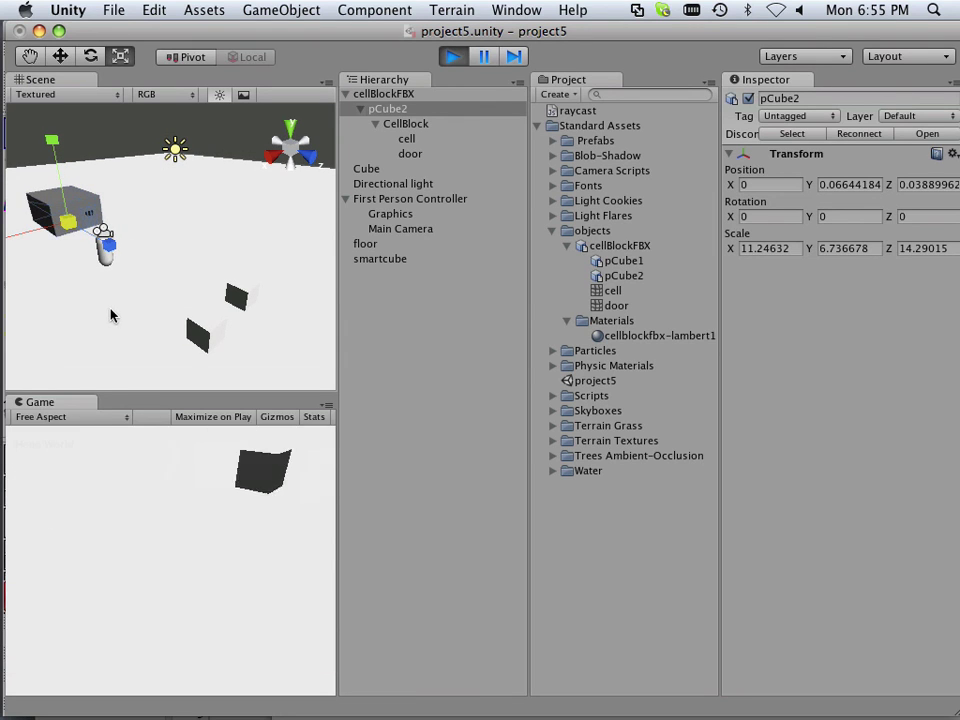
mouse_move(99, 306)
key(w)
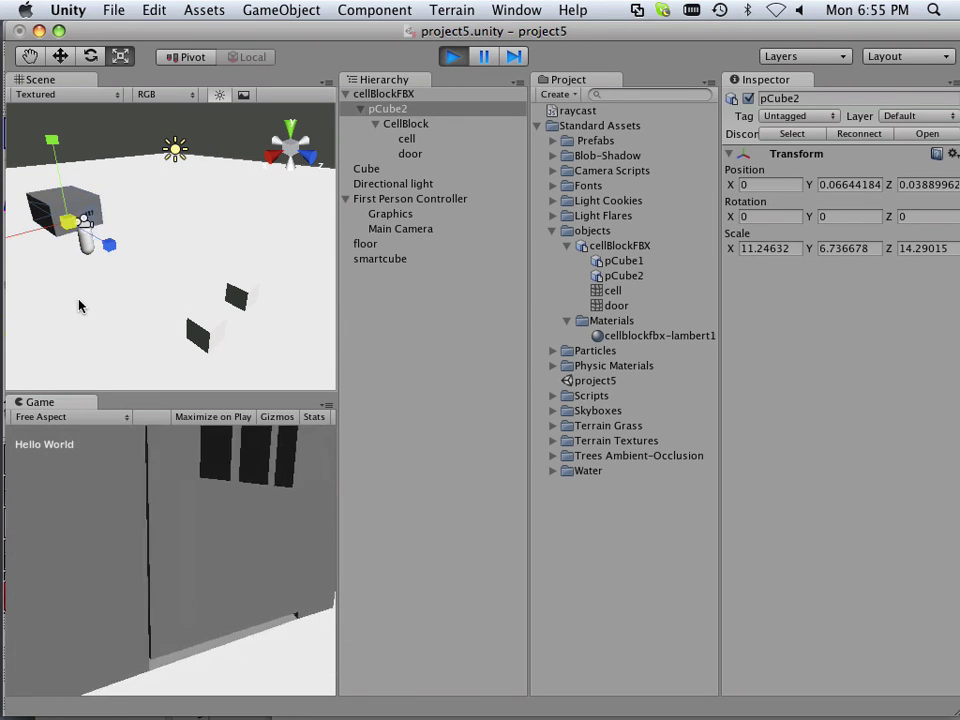
Try scaling the pCube2 group down uniformly to about X 8.57, Y 5.13, Z 10.89 during play mode, and stop playback
drag(67, 221, 53, 219)
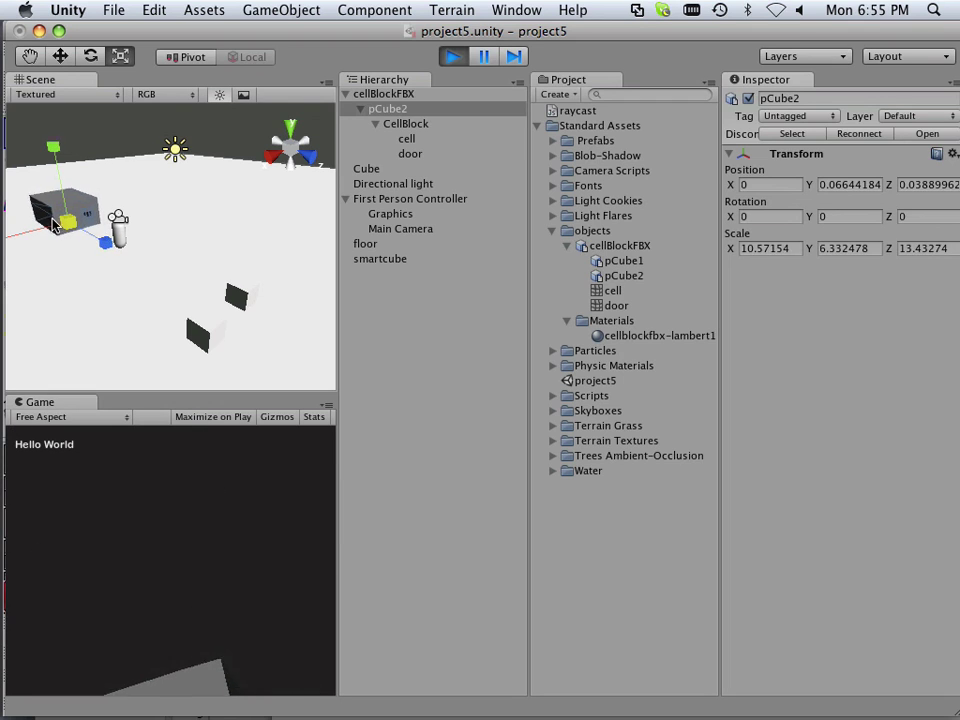
scroll(51, 249, up, 5)
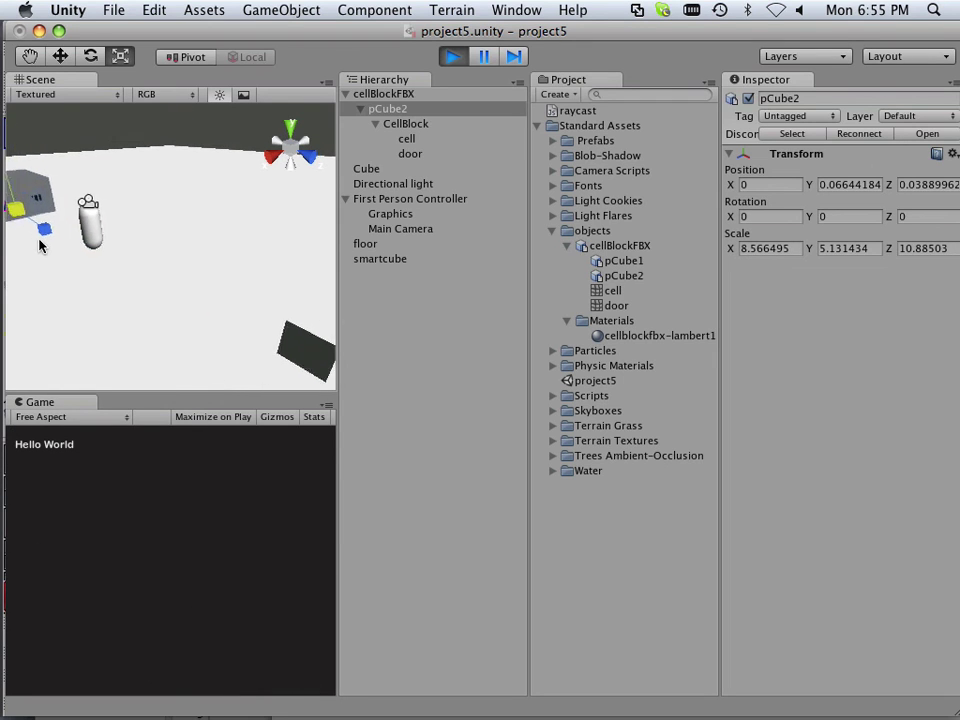
scroll(36, 238, down, 5)
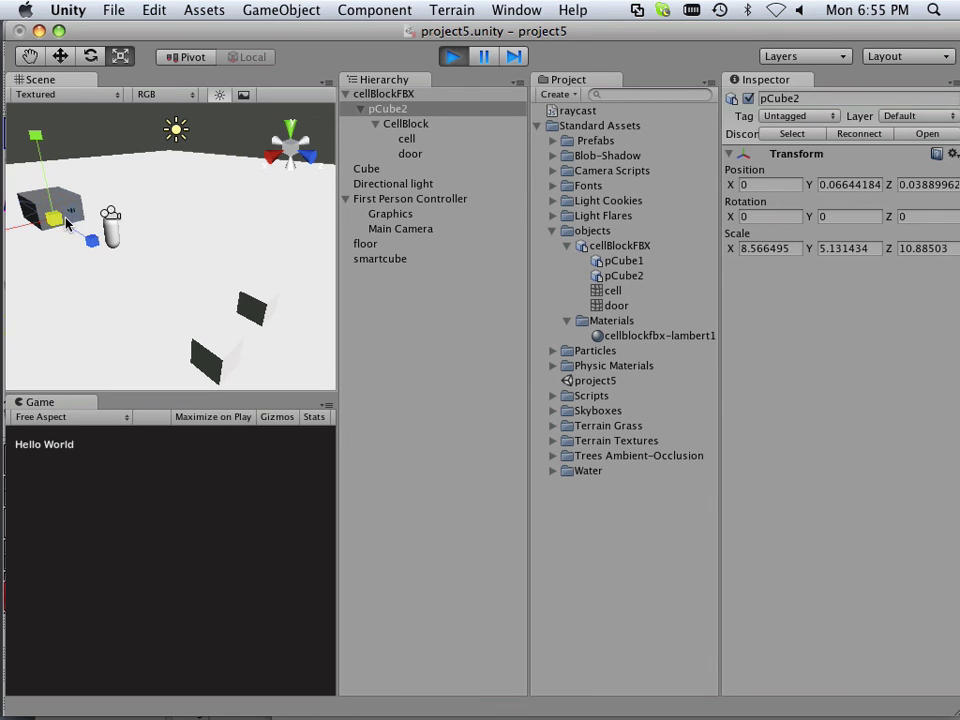
click(451, 57)
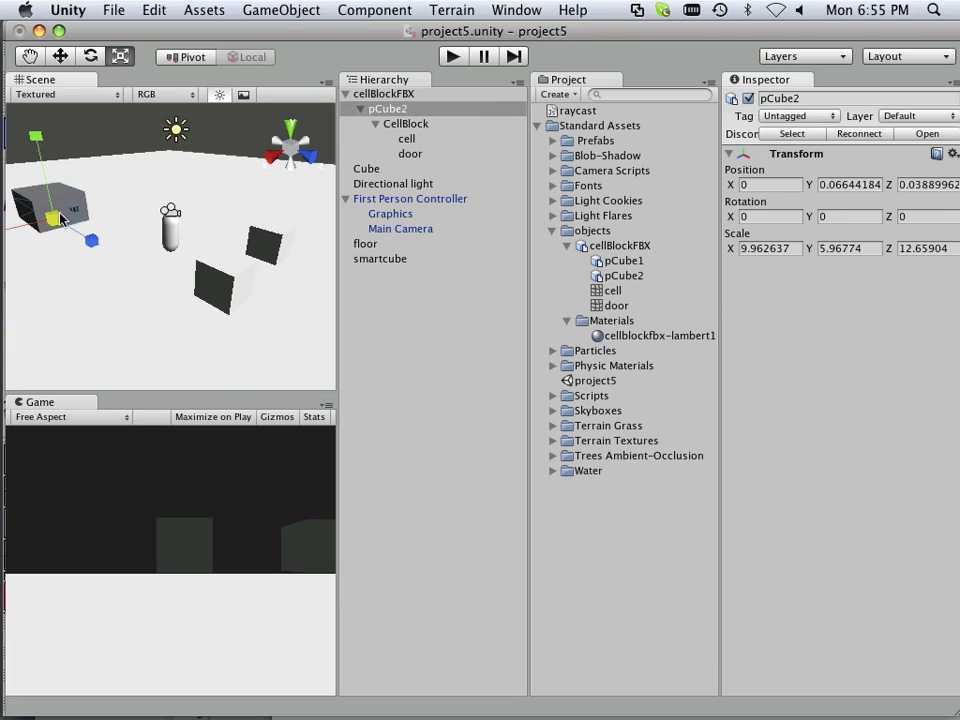